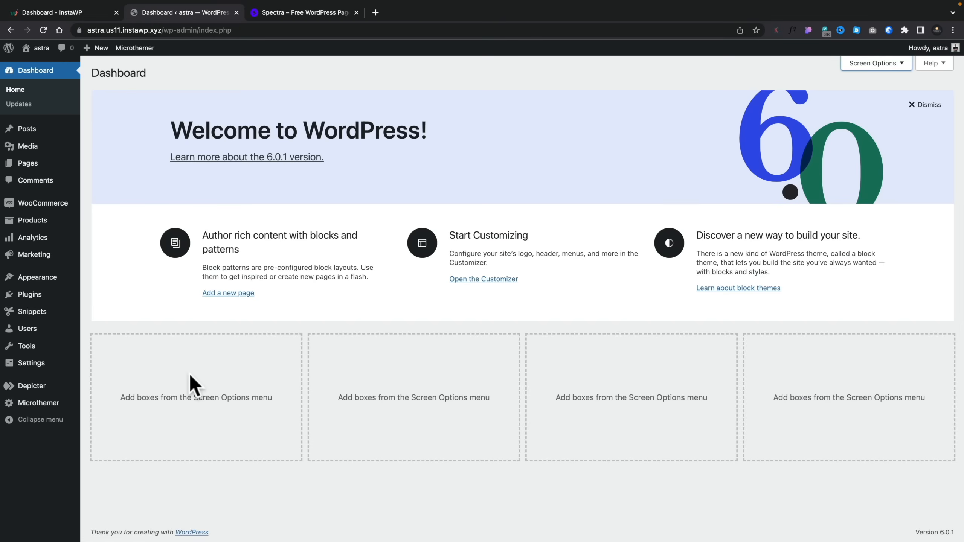
- Open the Spectra plugin settings and look through its list of available blocks and extensions
mouse_move(44, 364)
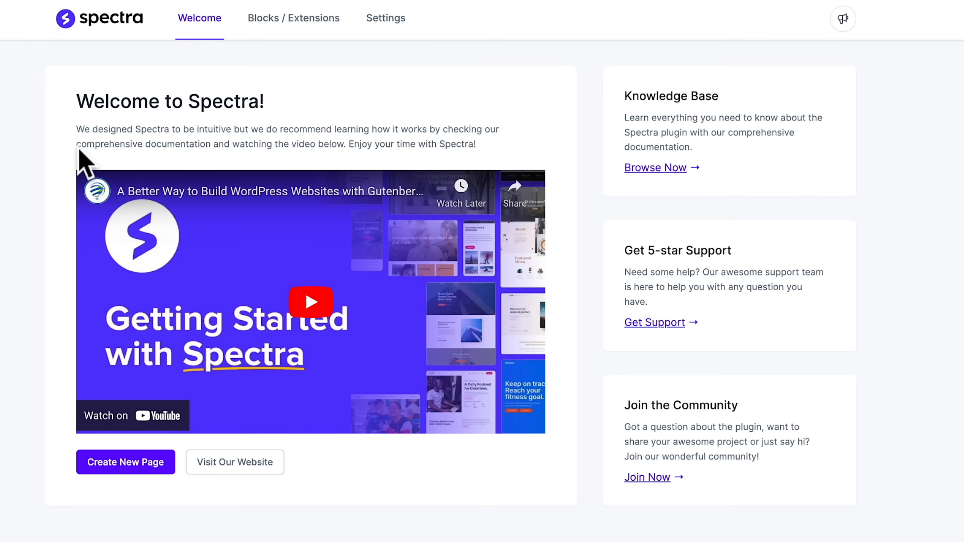
click(291, 26)
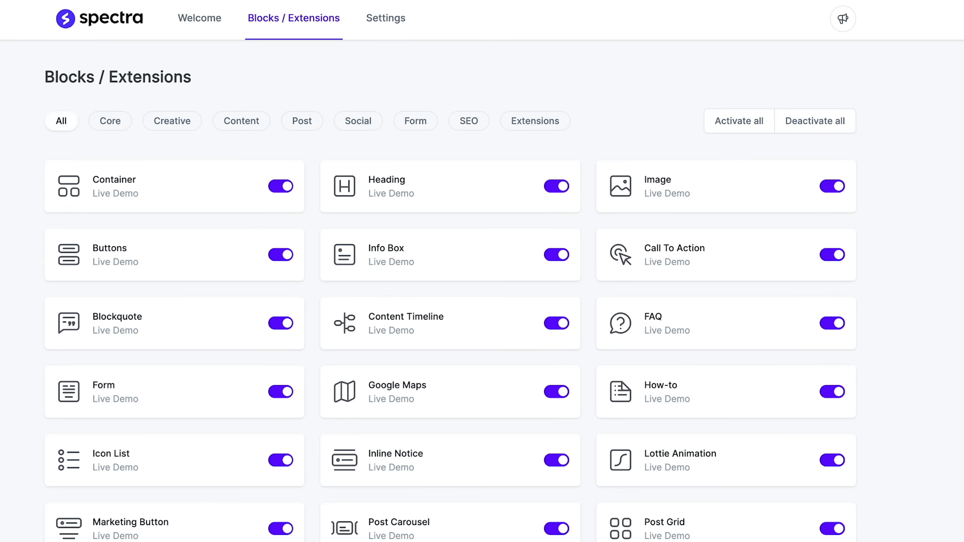
scroll(482, 271, down, 2)
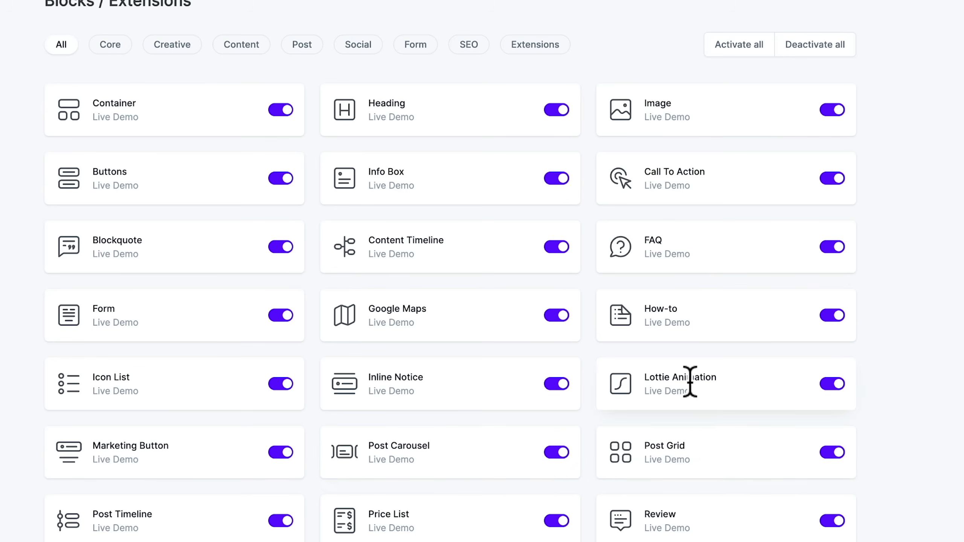
- Open the How-to block's live demo page and read through its feature sections
click(669, 325)
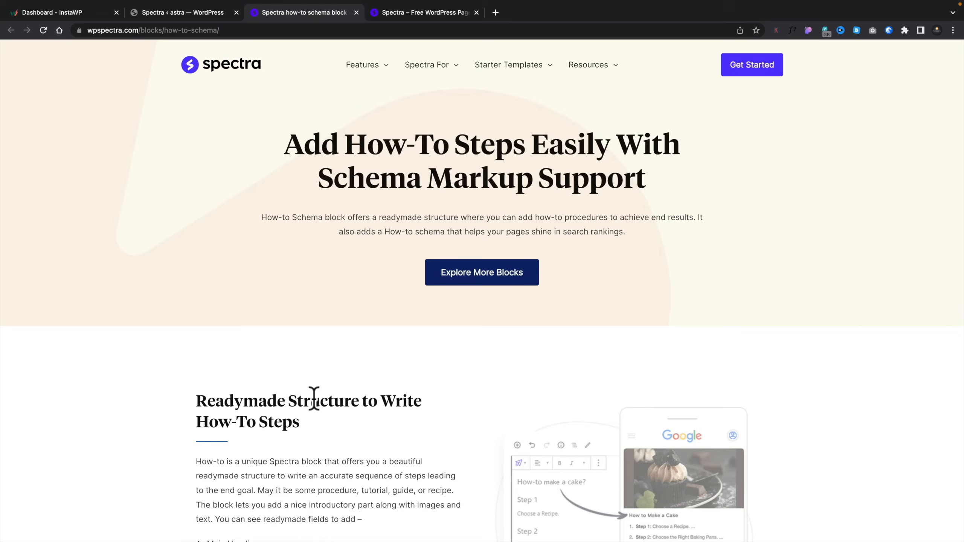
scroll(249, 410, down, 1)
scroll(248, 413, down, 5)
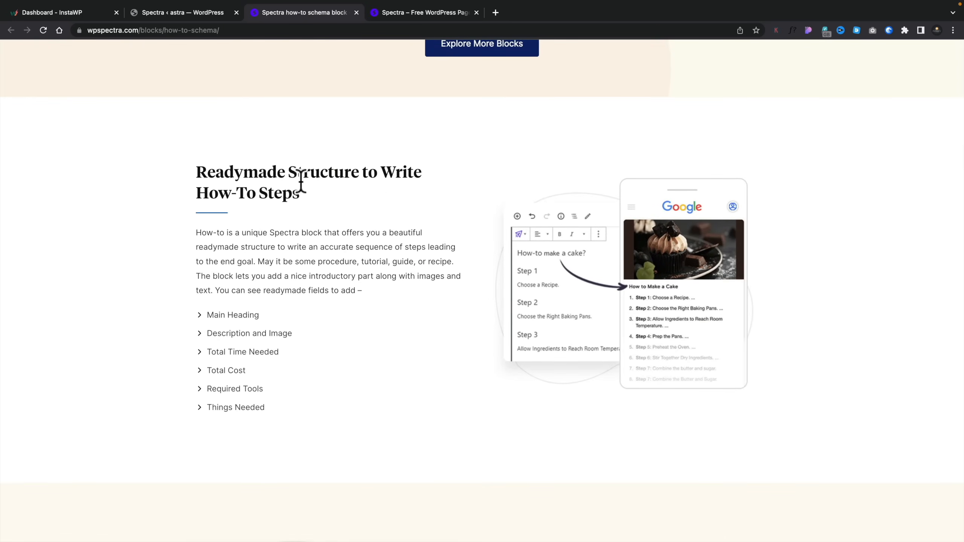
scroll(280, 208, up, 3)
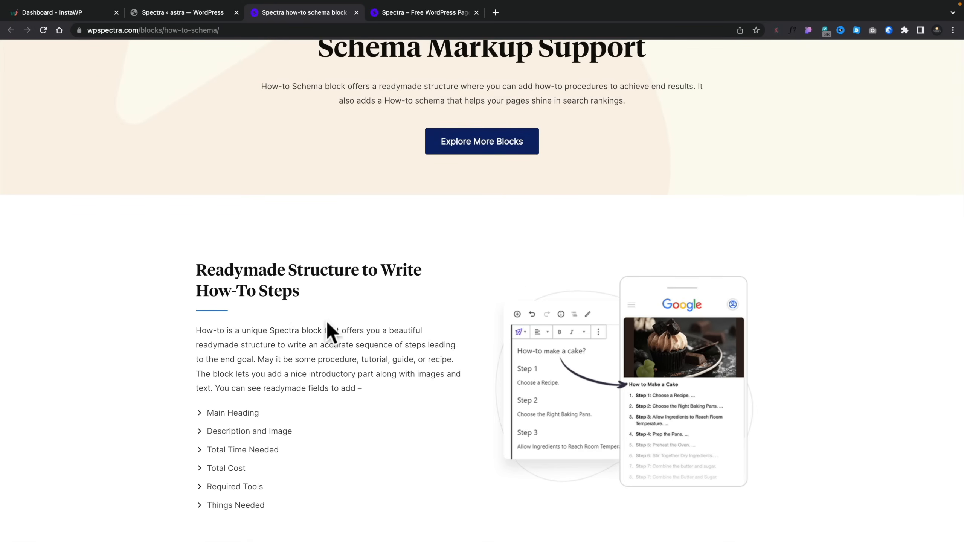
scroll(326, 321, down, 15)
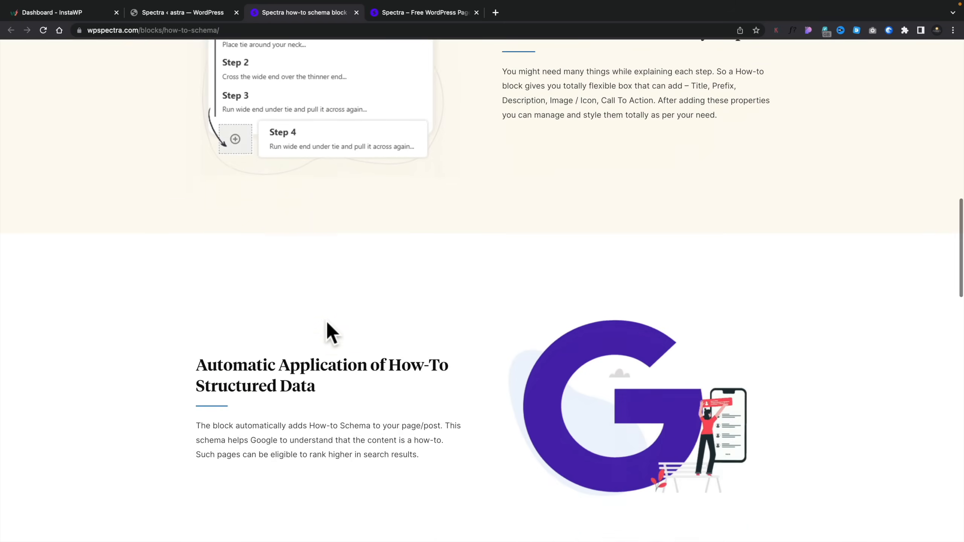
scroll(328, 322, down, 15)
scroll(327, 322, down, 2)
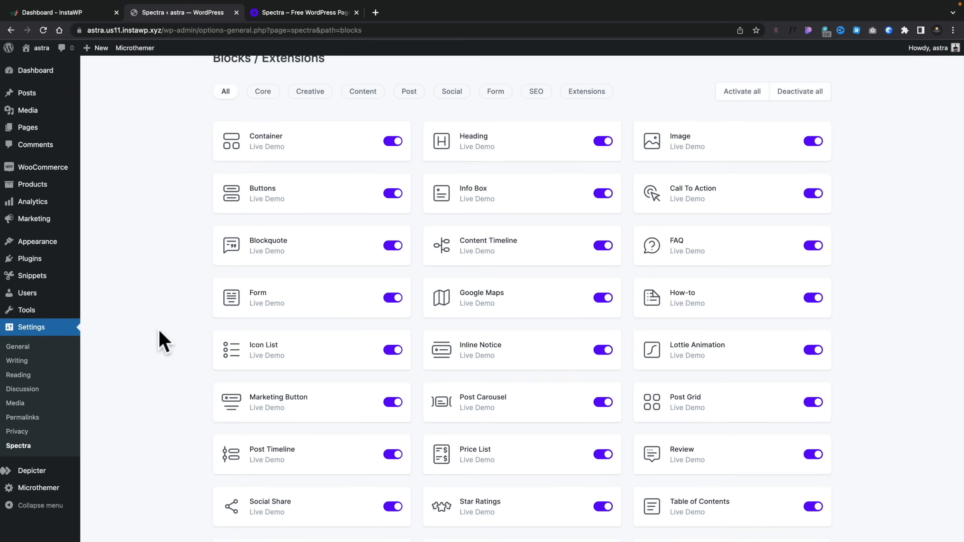
- Filter the Spectra block list by the Core, Creative and Content categories, and return to showing all blocks
scroll(160, 318, up, 2)
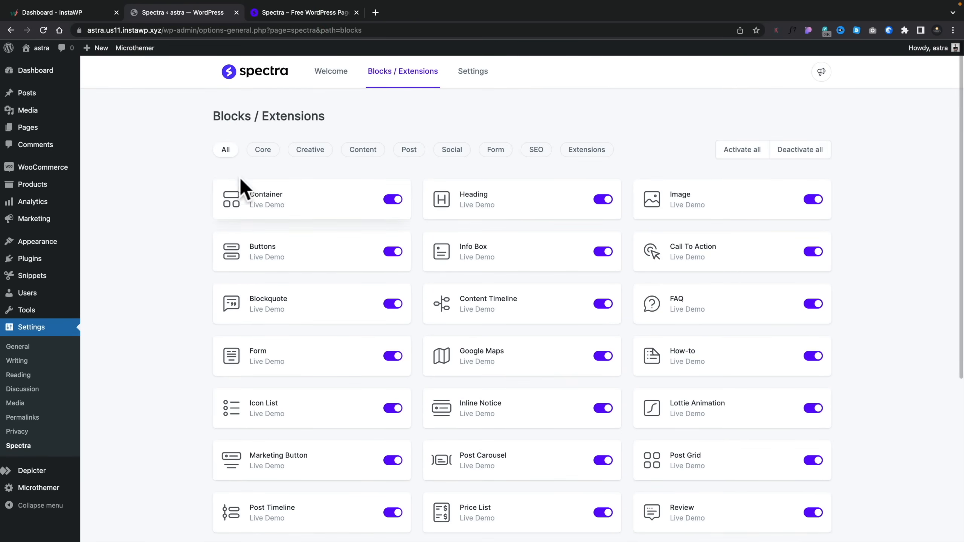
click(265, 154)
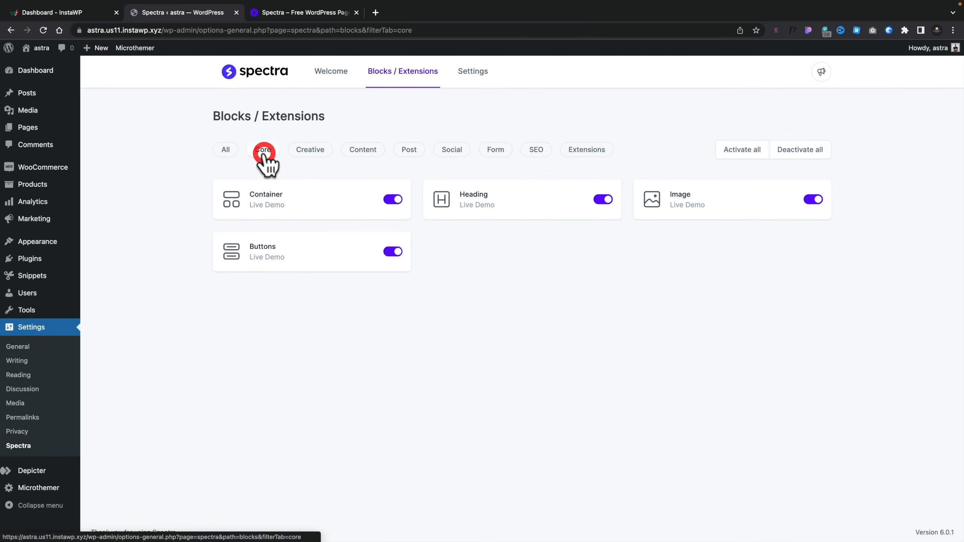
click(305, 152)
click(365, 150)
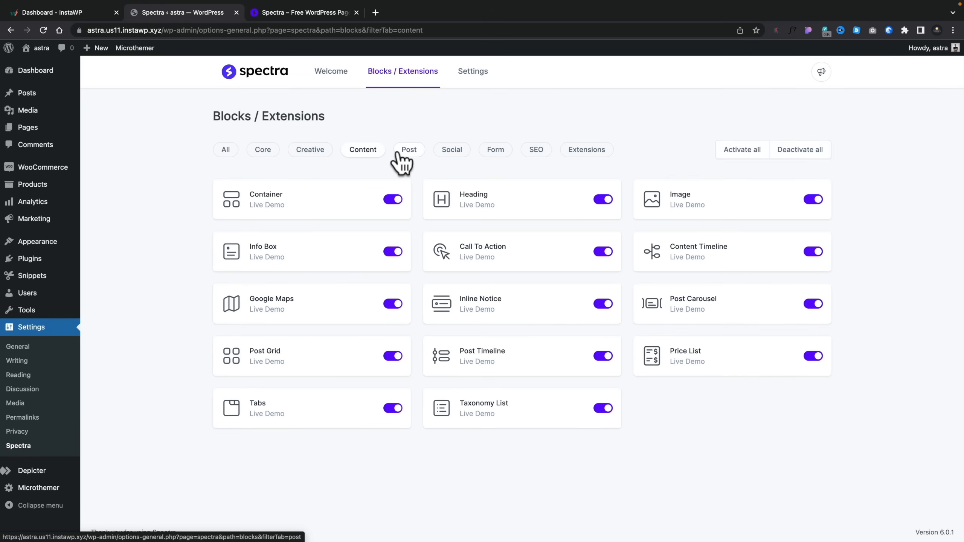
click(226, 150)
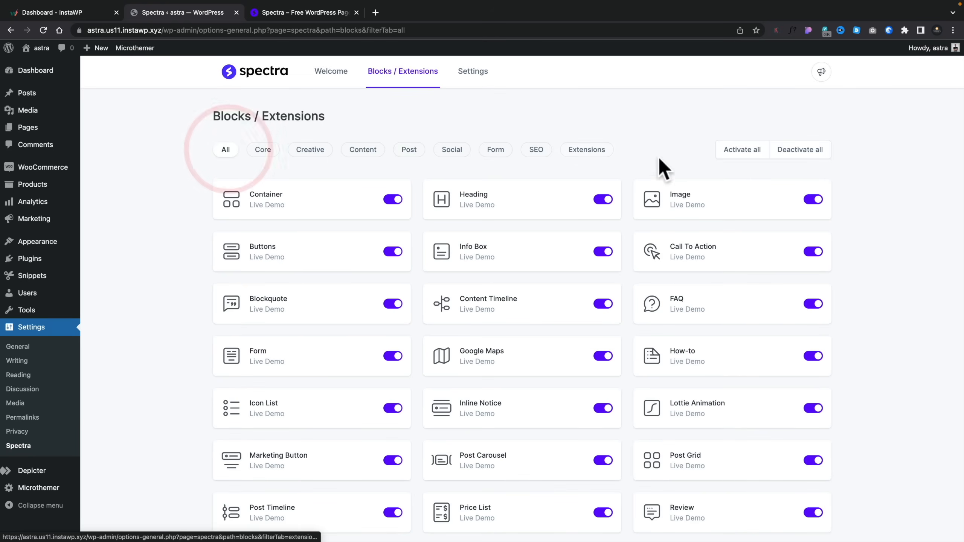
click(801, 152)
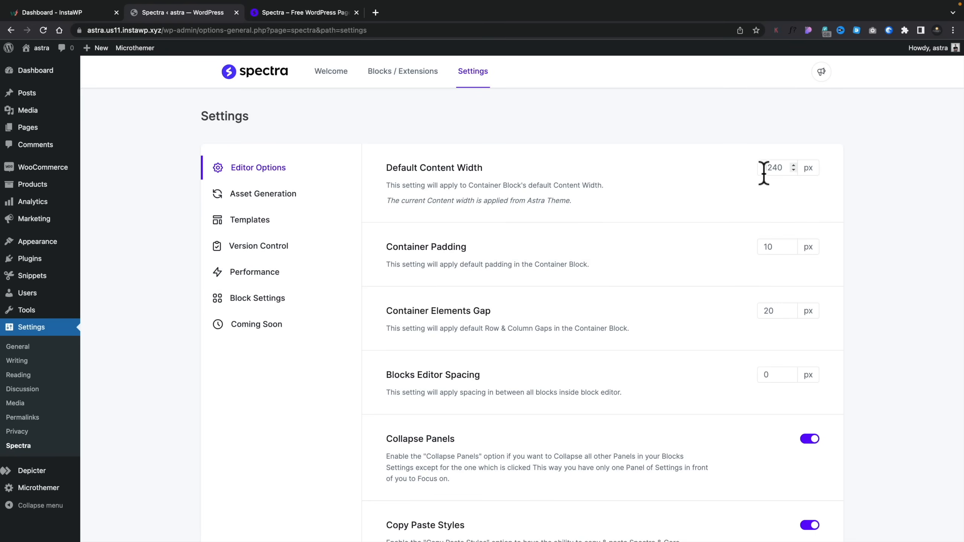
- Review the Spectra settings for Editor Options, Asset Generation and Templates
scroll(606, 257, down, 2)
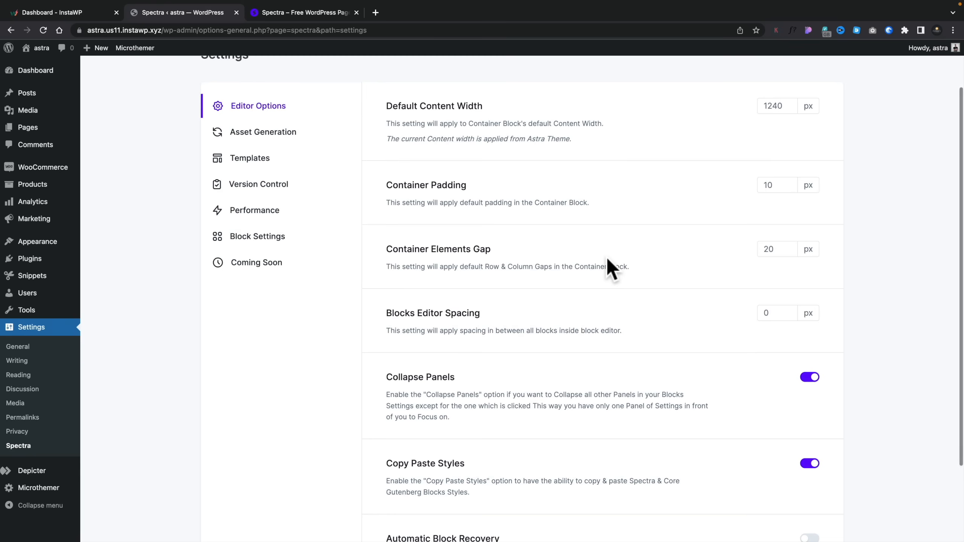
scroll(608, 259, down, 3)
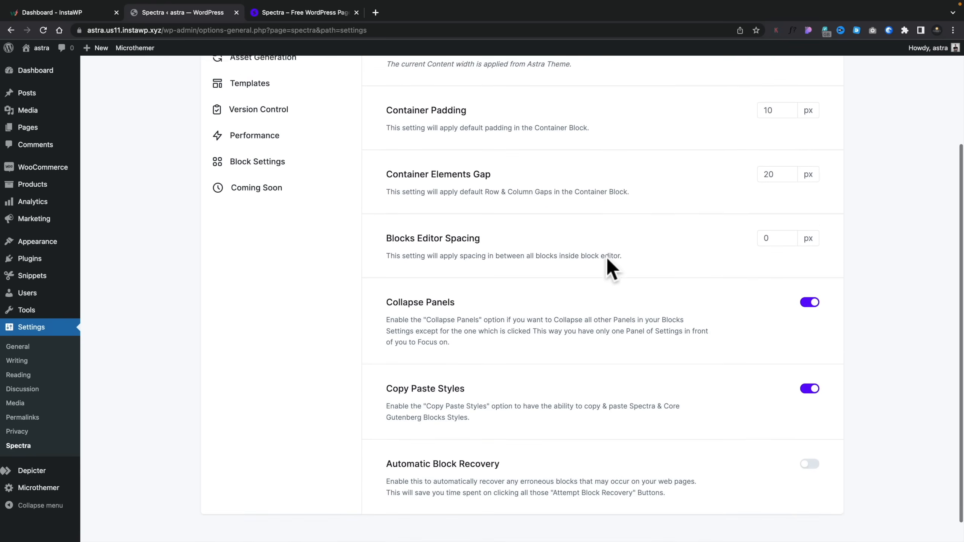
scroll(606, 257, down, 1)
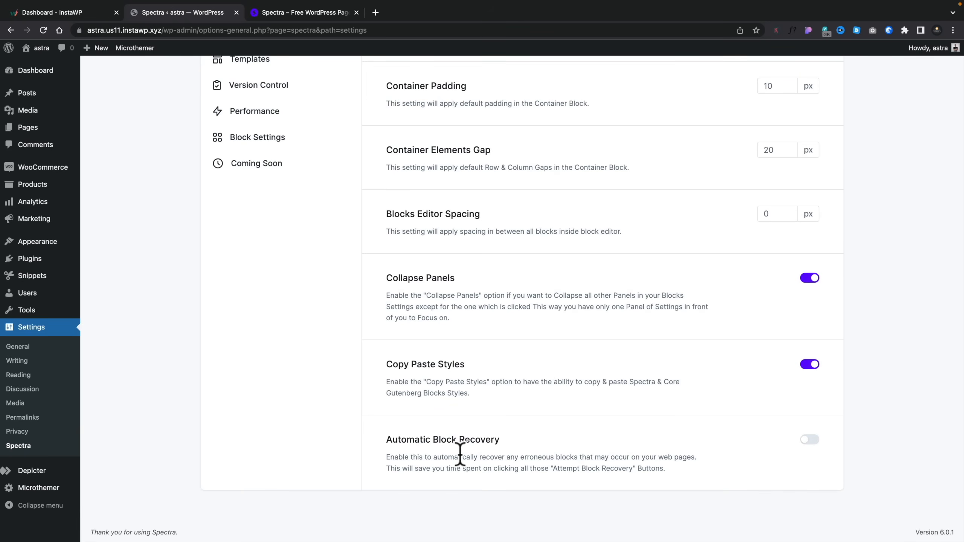
scroll(373, 325, up, 5)
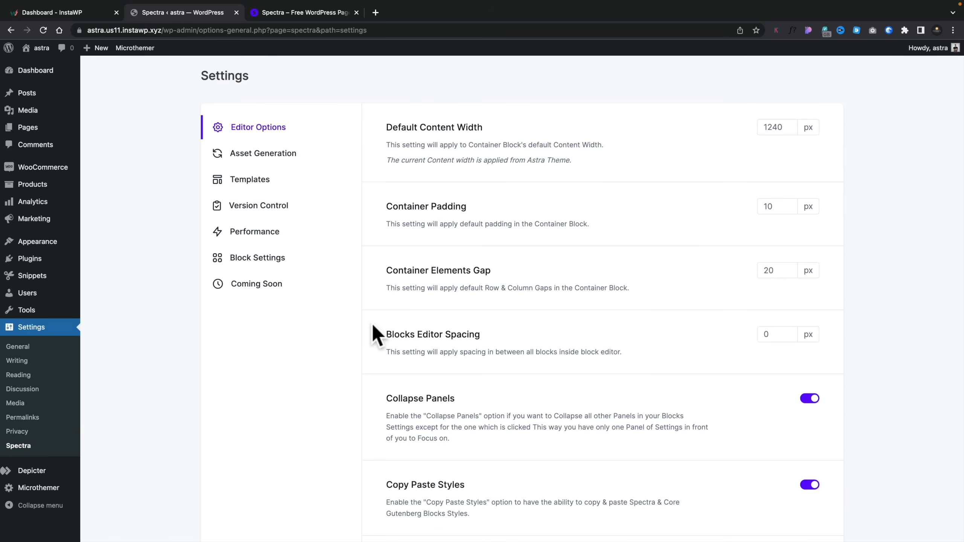
click(276, 154)
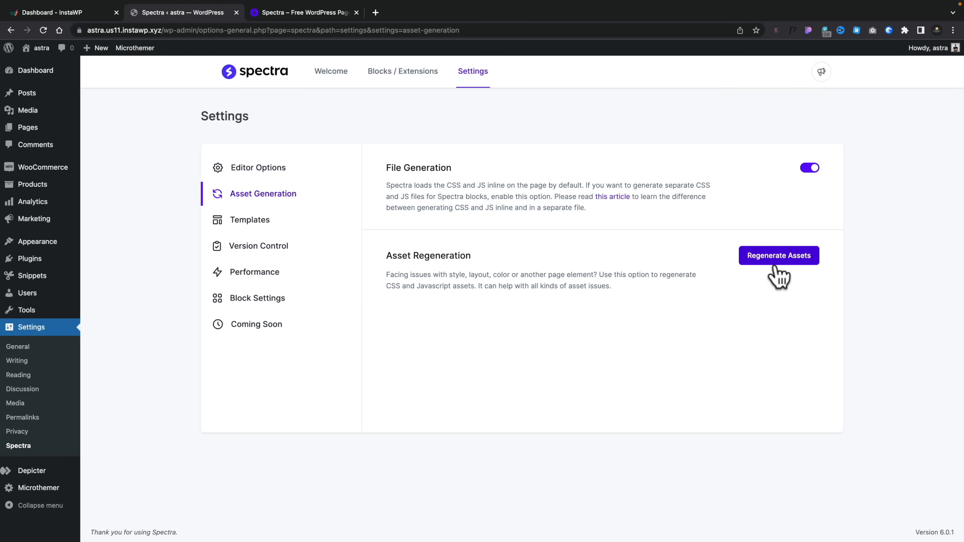
click(259, 222)
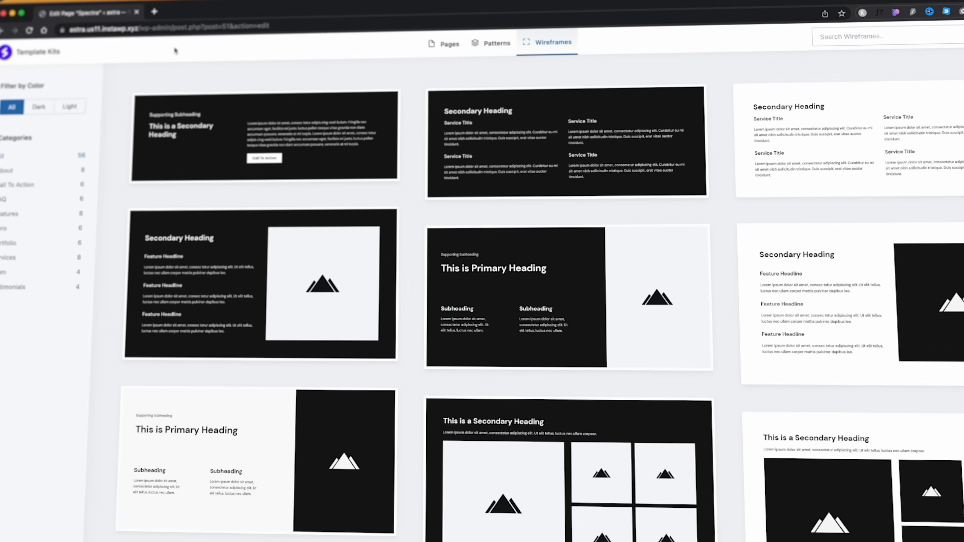
- Browse the wireframe layouts and the ready-made patterns in the Template Kits library
scroll(490, 266, down, 6)
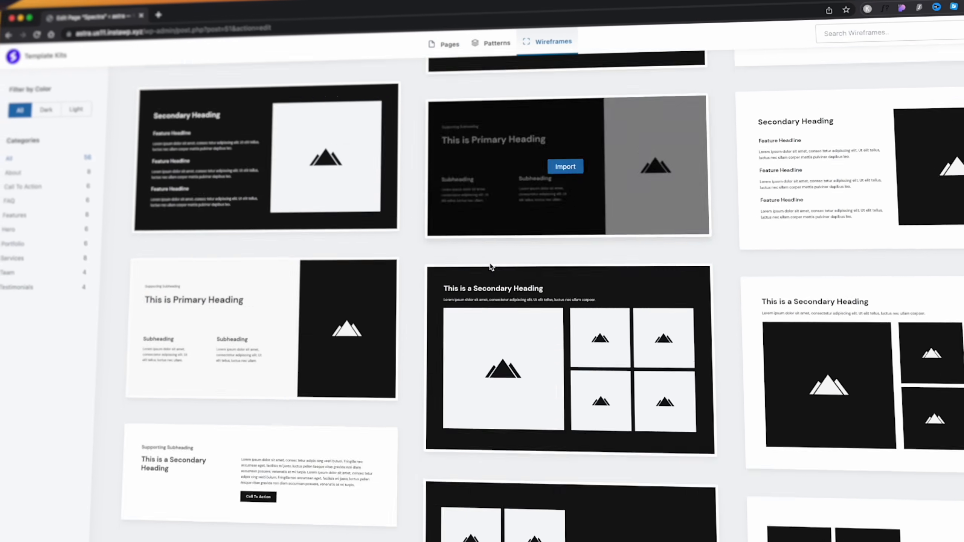
scroll(489, 266, down, 3)
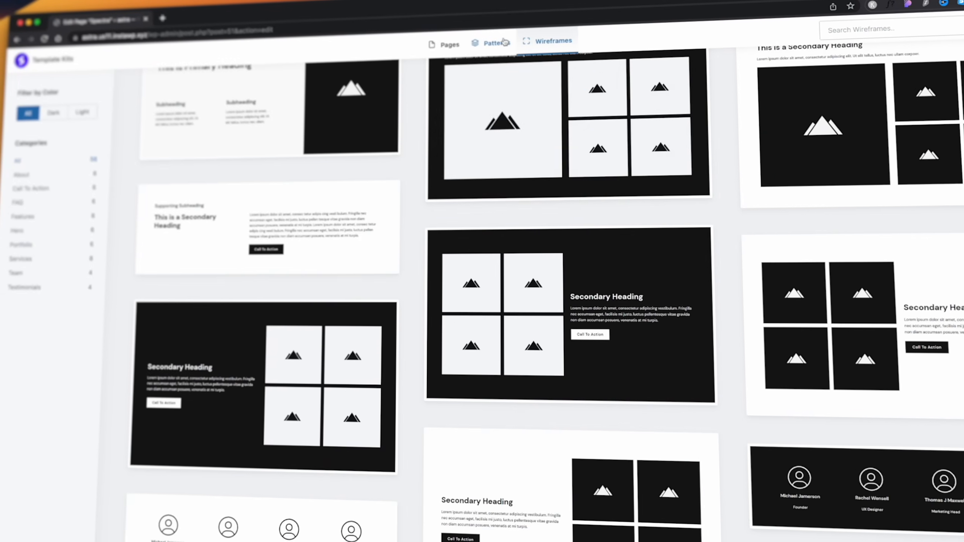
click(500, 43)
scroll(402, 220, down, 10)
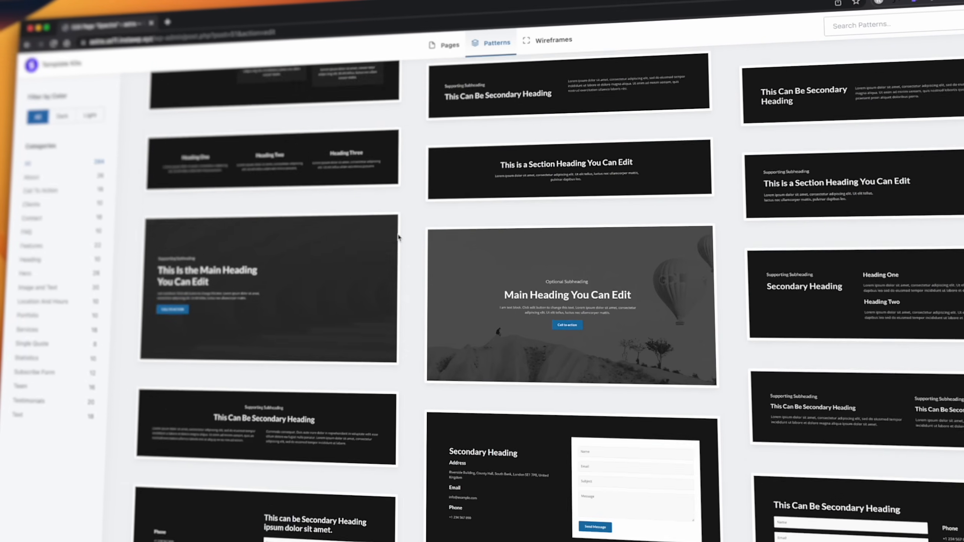
scroll(398, 238, down, 2)
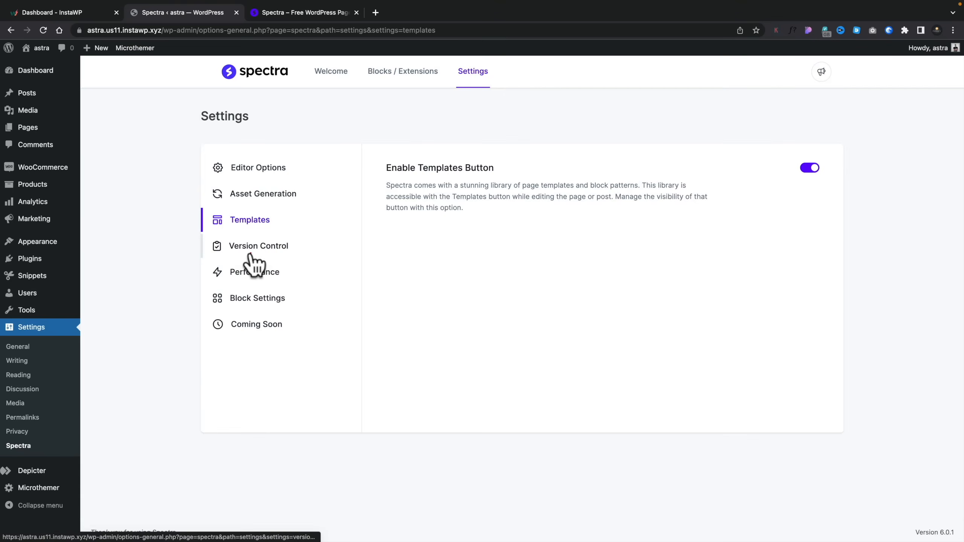
- Enable Load Google Fonts Locally and Preload Local Fonts in the Spectra performance settings, and check the list of selectable font families
click(251, 247)
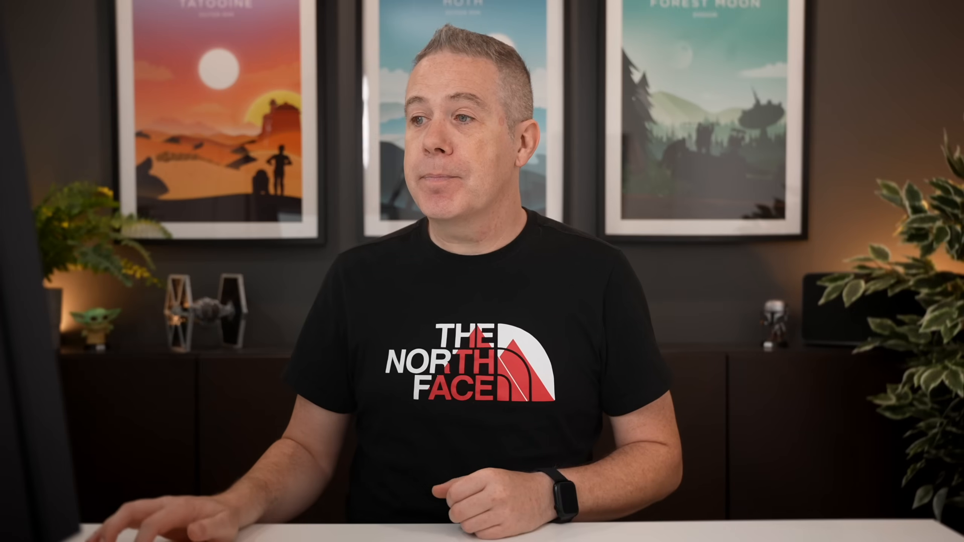
click(263, 282)
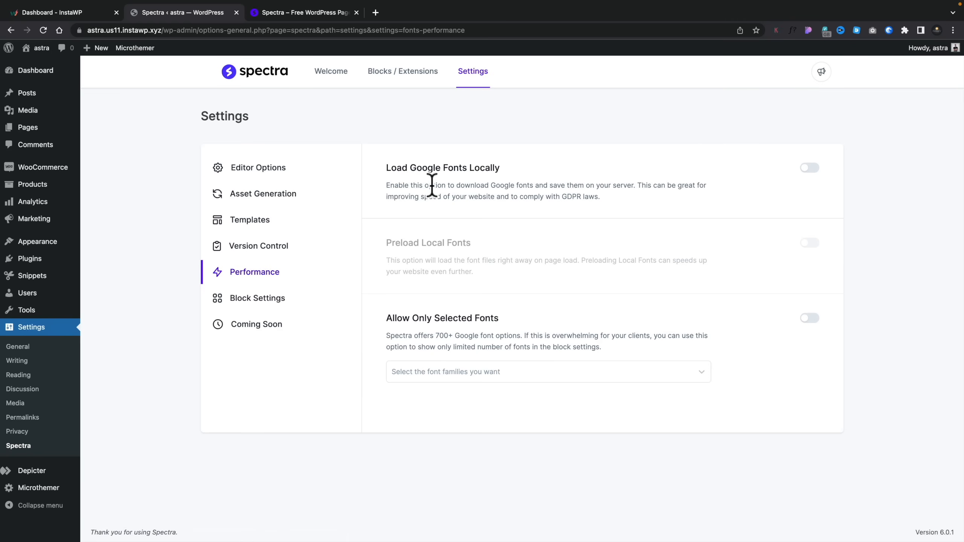
click(812, 169)
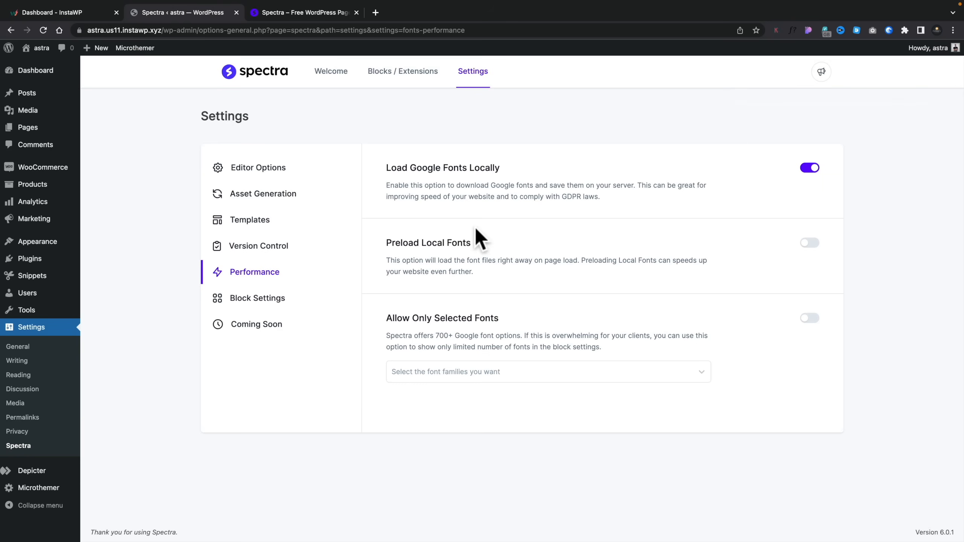
click(815, 242)
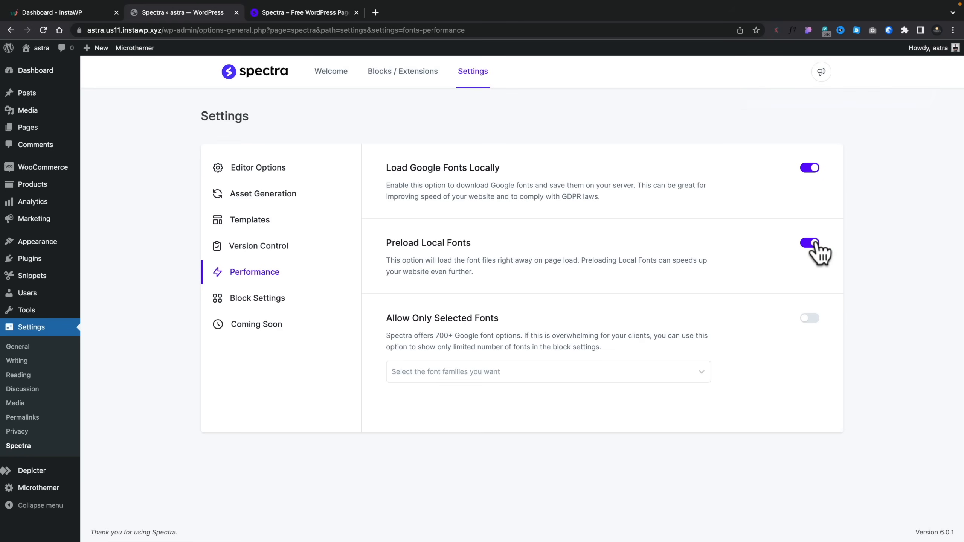
click(430, 373)
click(767, 344)
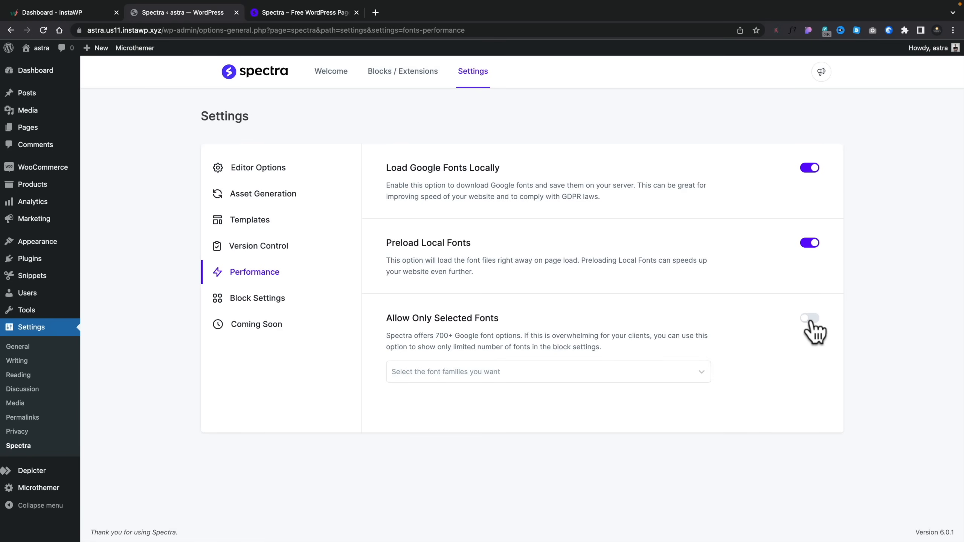
- View the reCAPTCHA block settings and the page selection for Coming Soon mode
click(252, 299)
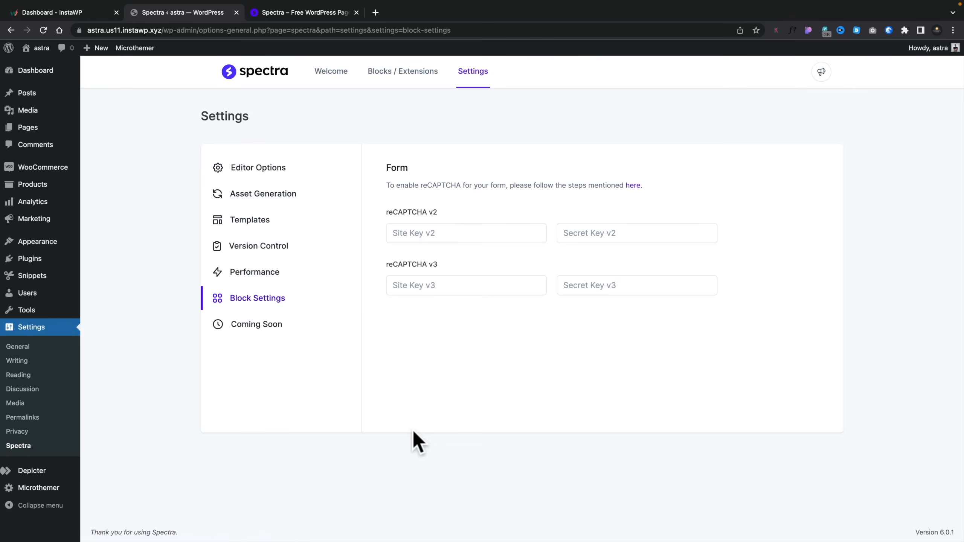
click(276, 332)
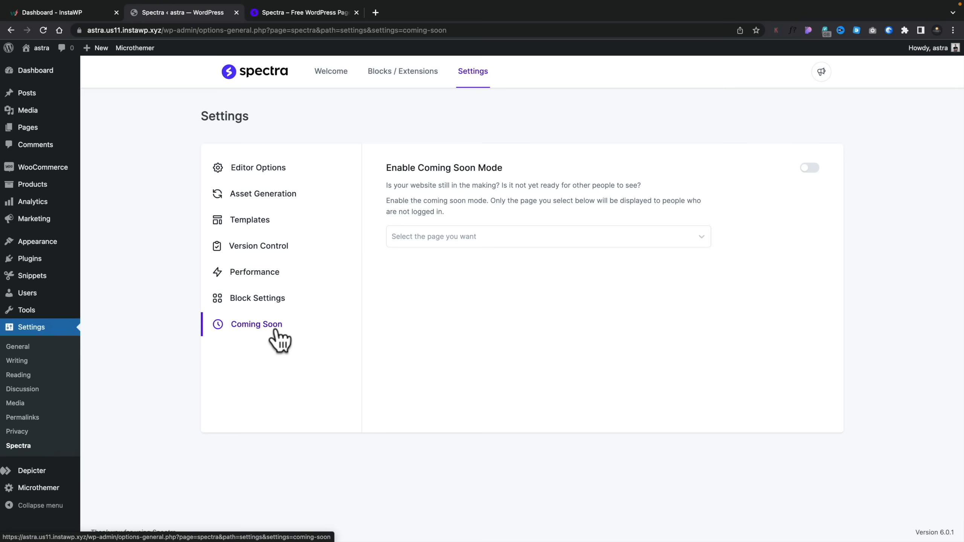
click(509, 236)
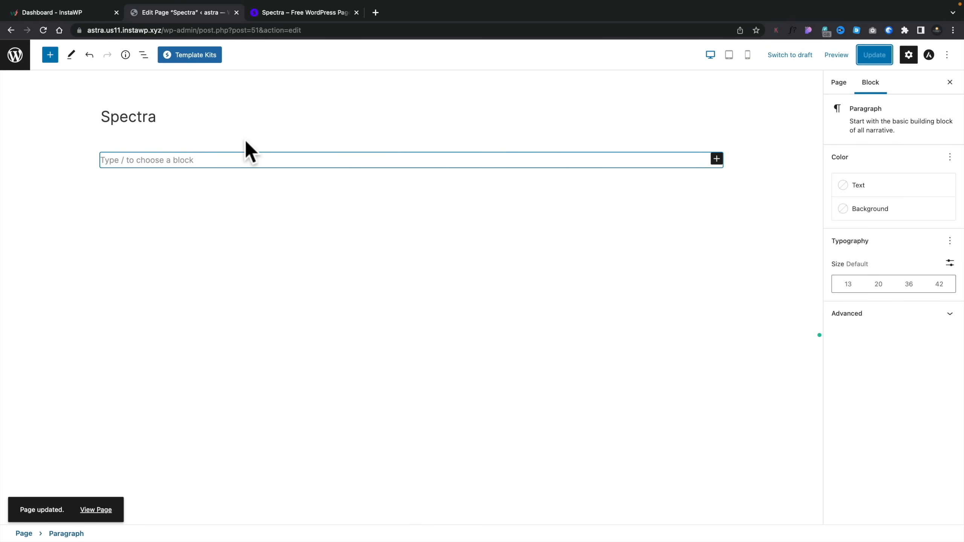
- Open Template Kits from the Spectra page's editor and examine the page templates, patterns and wireframes on offer
click(190, 57)
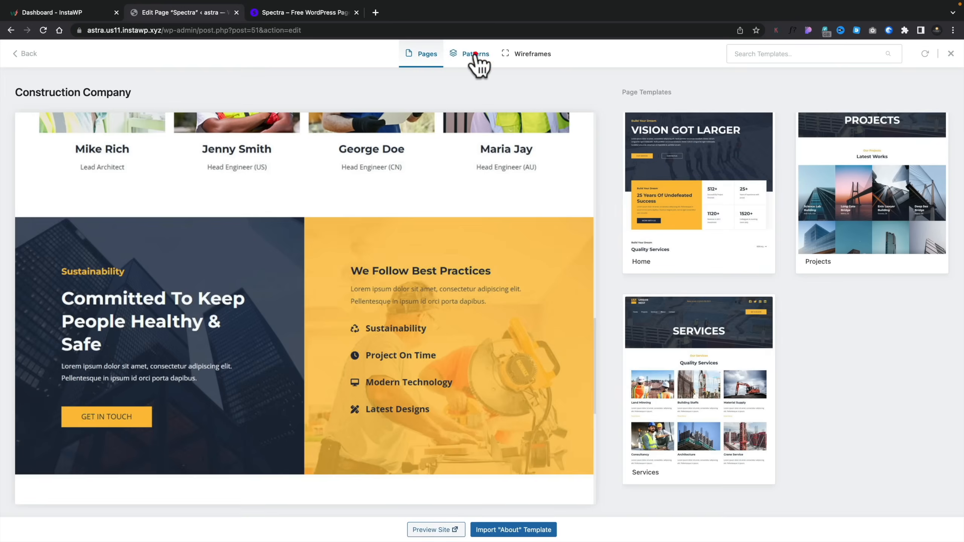
click(475, 56)
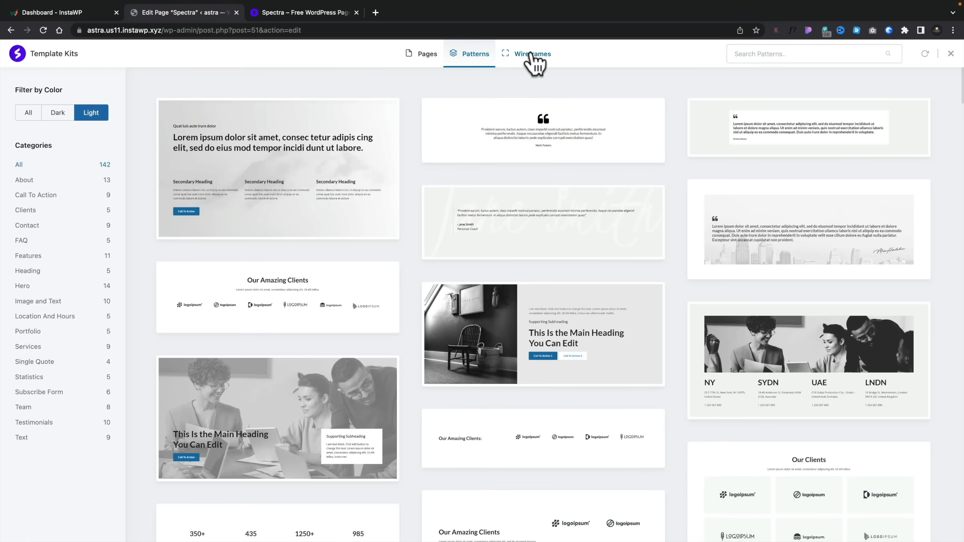
click(532, 54)
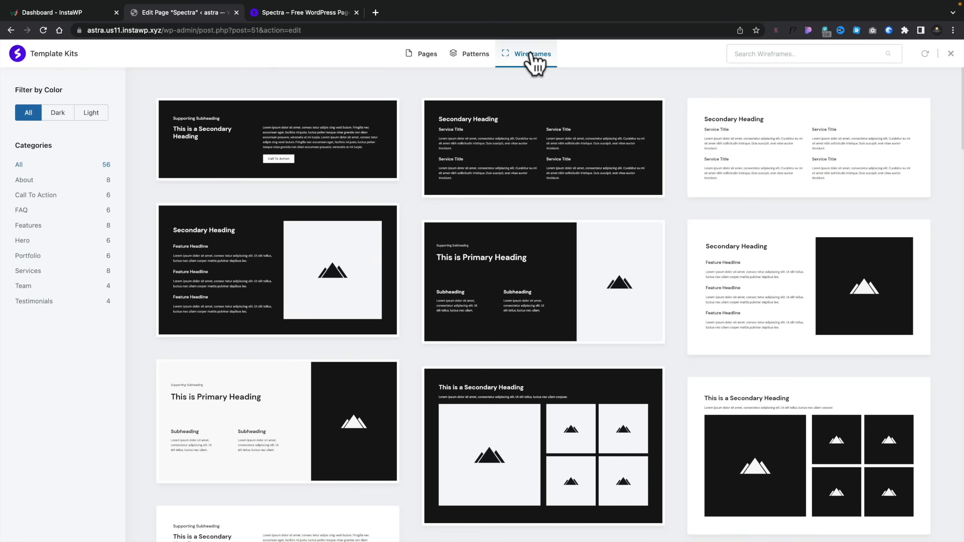
mouse_move(565, 111)
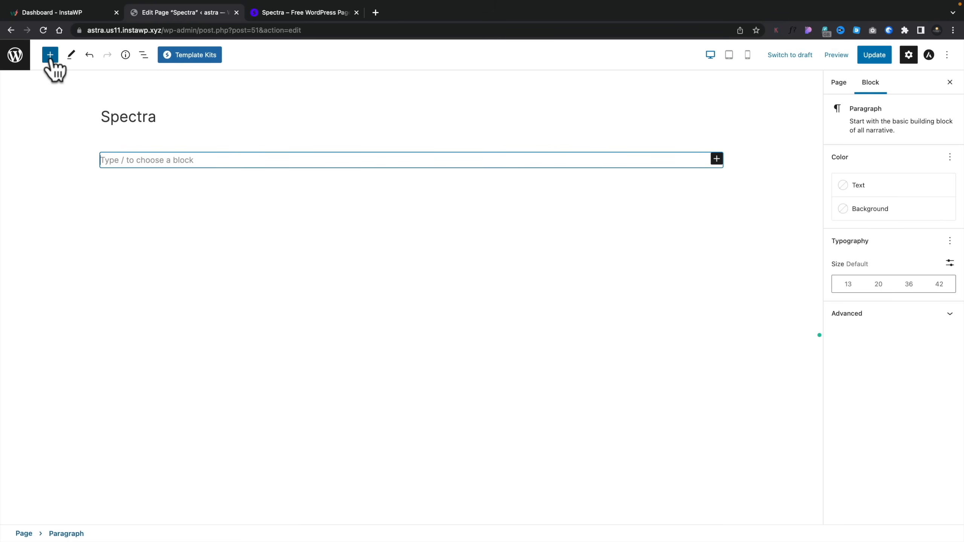
- Browse the Spectra blocks and insert an Info Box block on the page
click(50, 57)
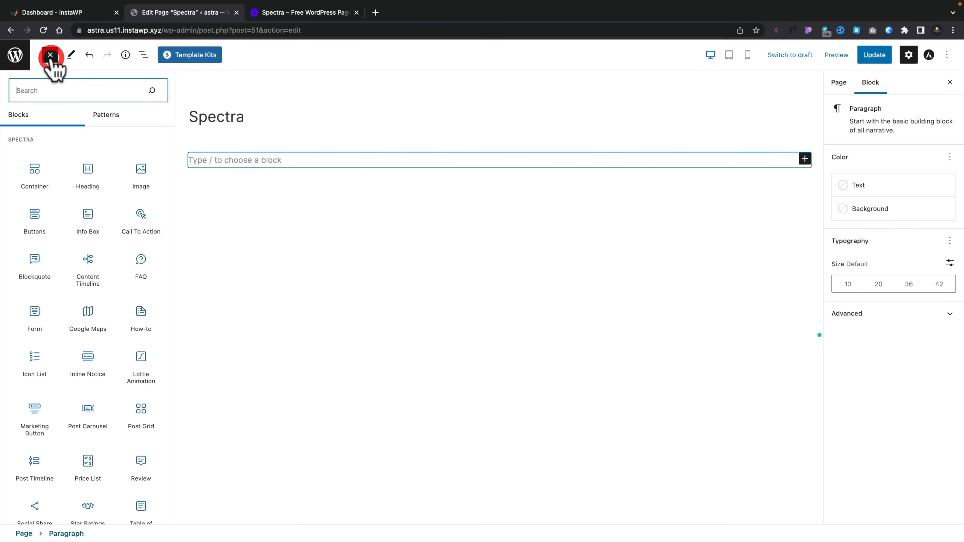
scroll(86, 306, down, 5)
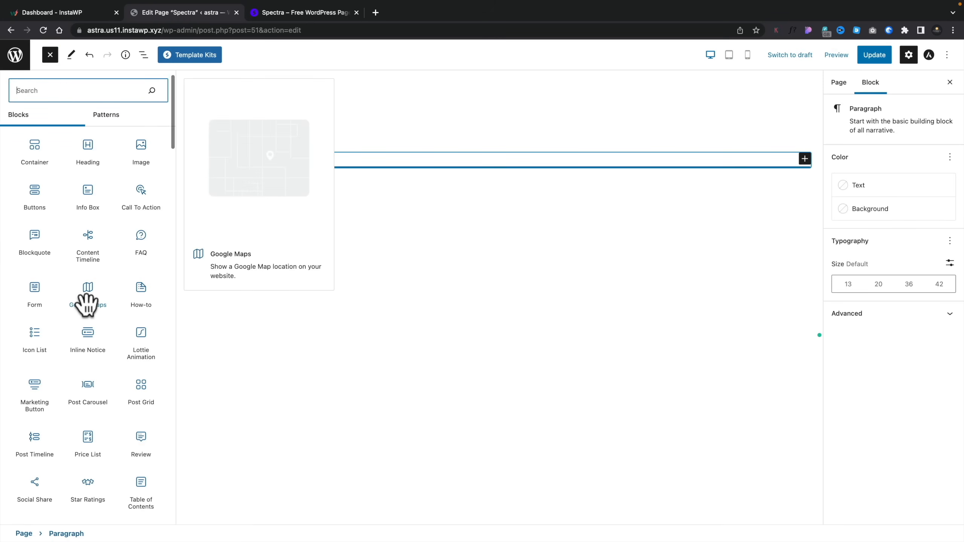
scroll(86, 306, up, 5)
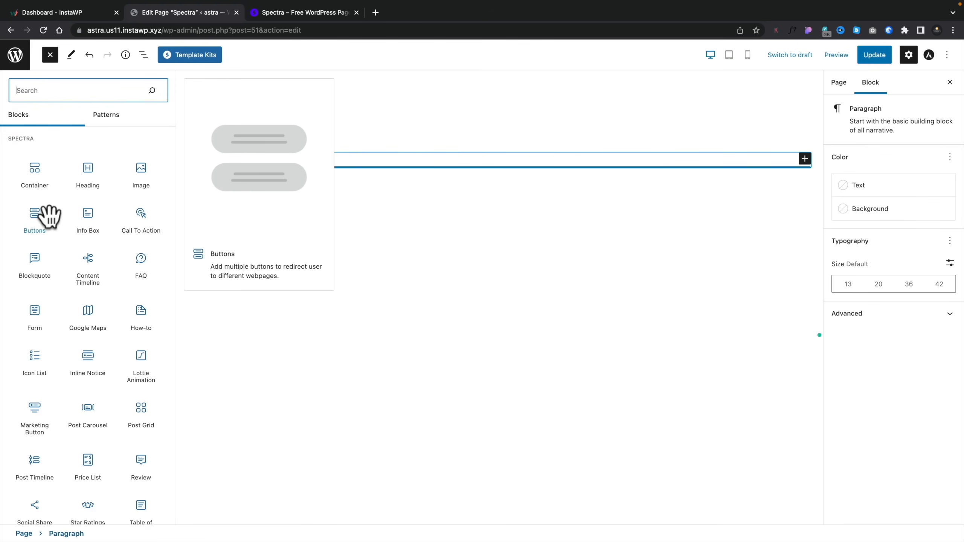
click(84, 213)
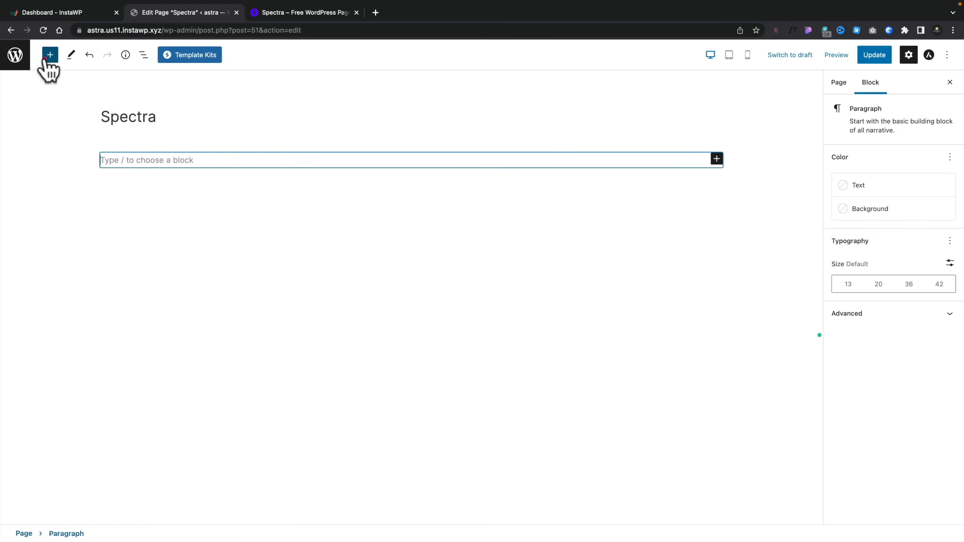
- Insert a Content Timeline block and select the whole timeline as the parent of its child items in the block hierarchy
click(50, 59)
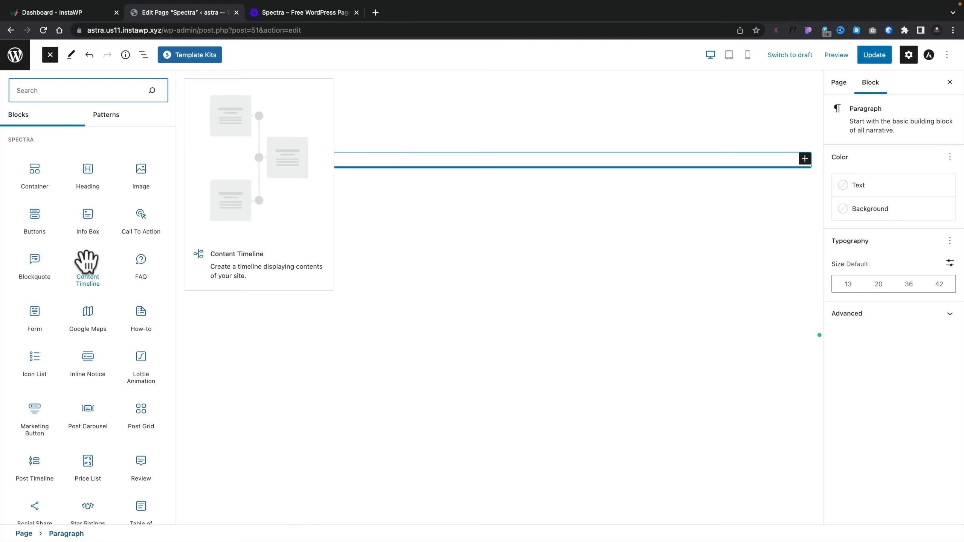
click(87, 262)
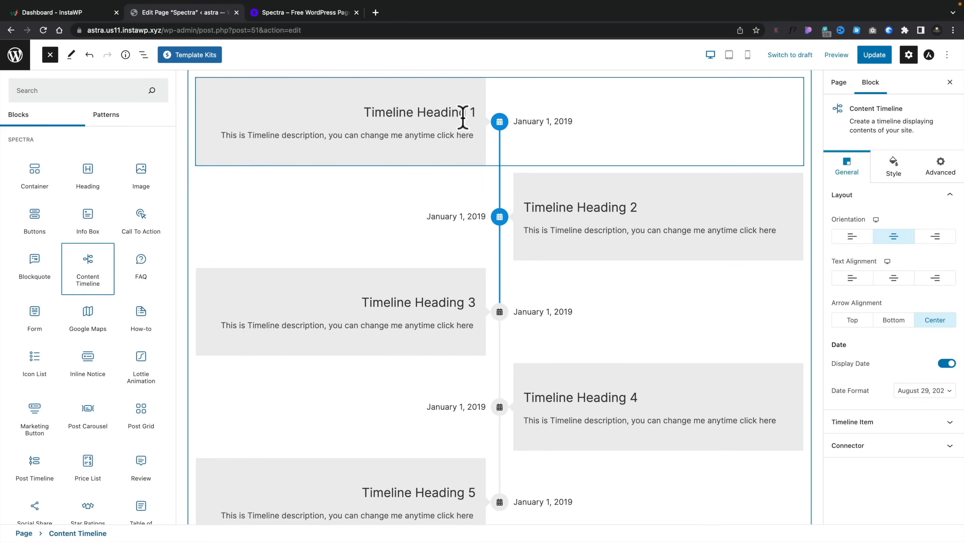
click(419, 121)
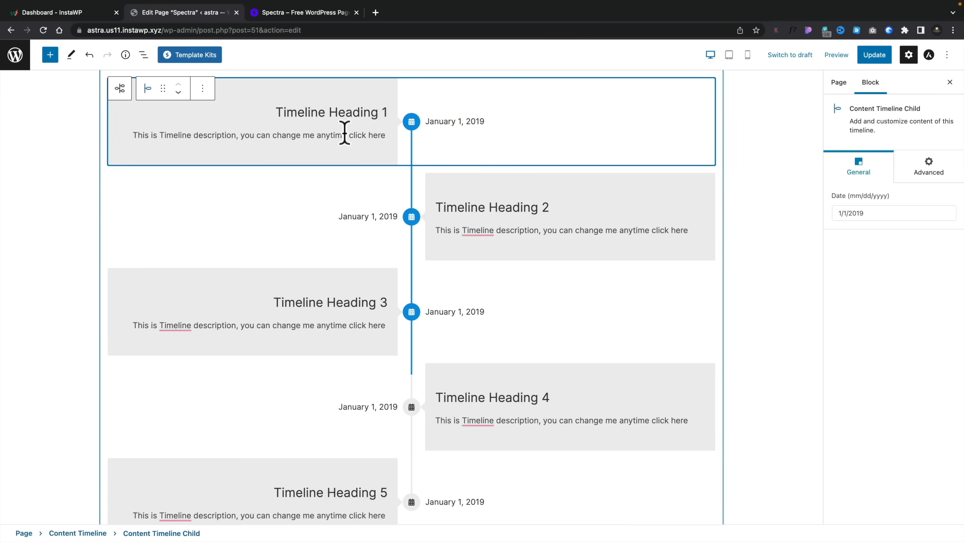
click(144, 55)
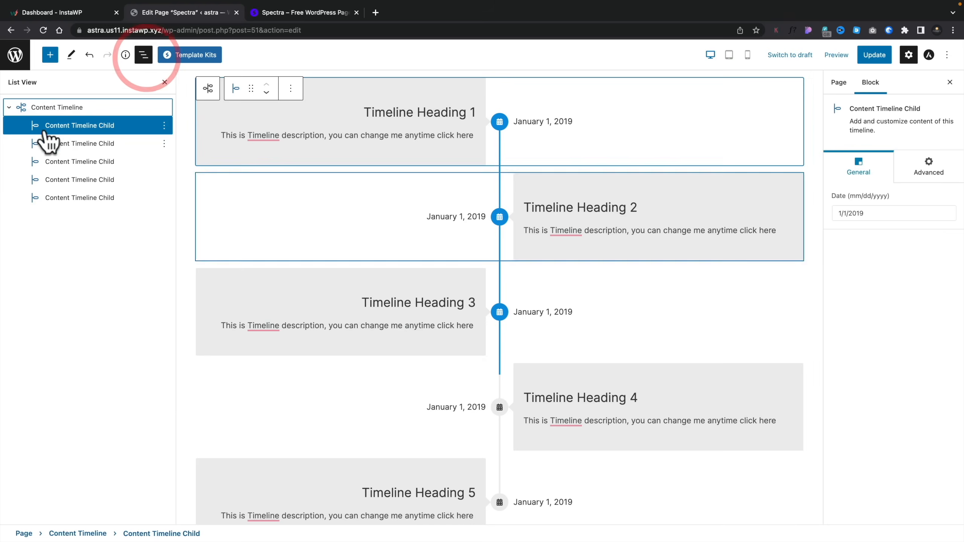
click(55, 107)
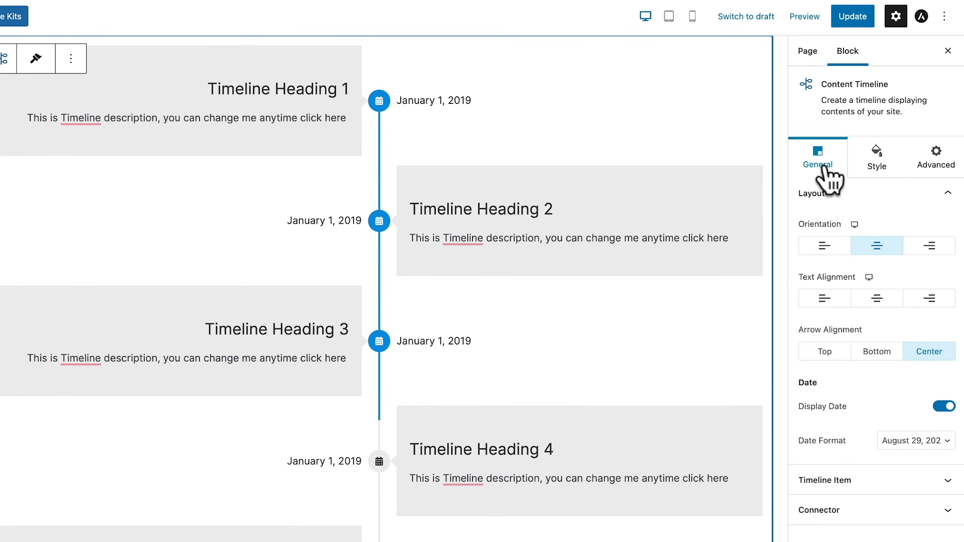
- Examine the general, style and advanced setting groups of the Content Timeline block
click(876, 167)
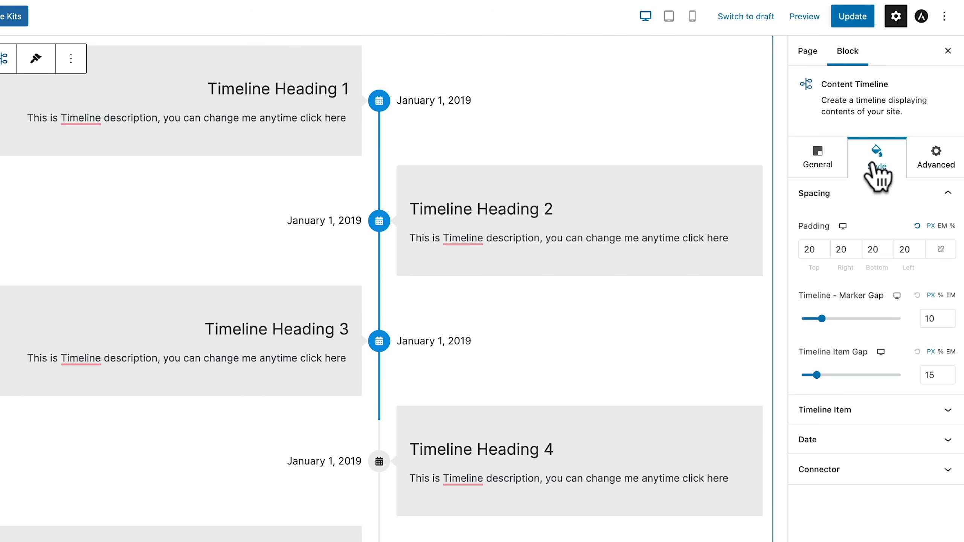
click(918, 167)
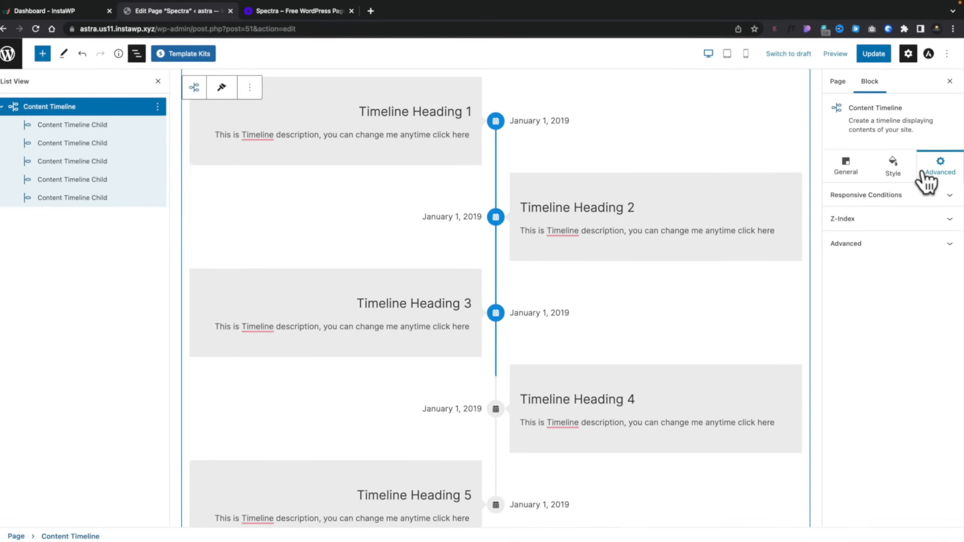
click(850, 169)
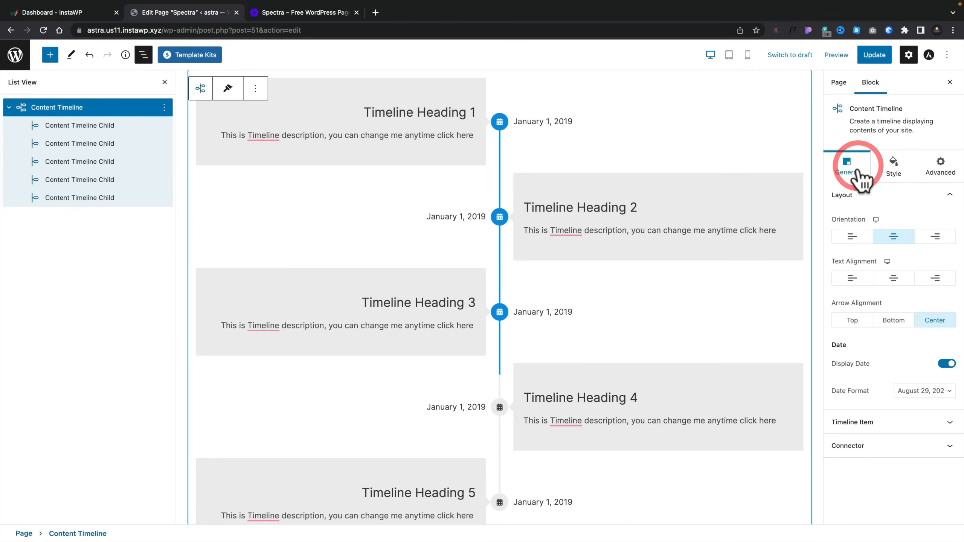
- Try the left, center and right orientations of the Content Timeline, ending with center
click(854, 236)
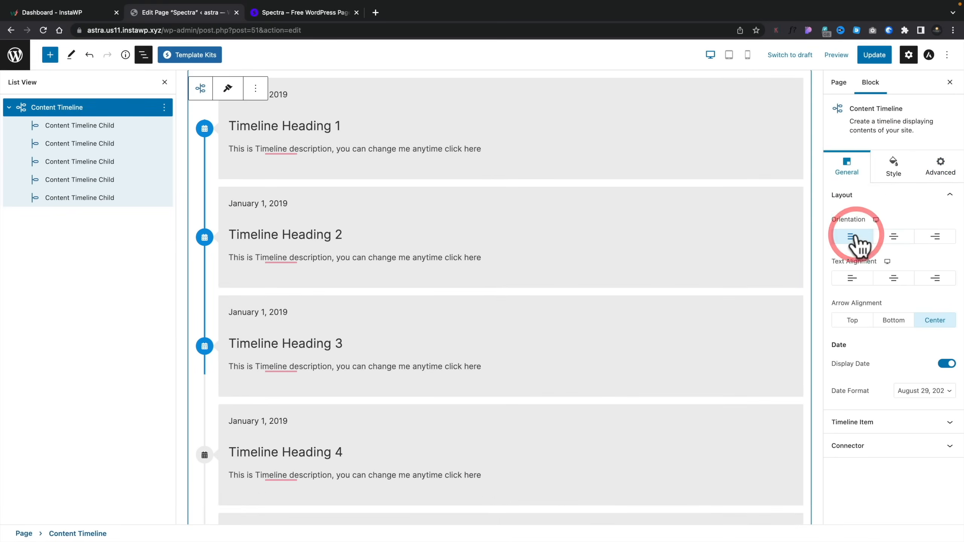
click(894, 241)
click(941, 242)
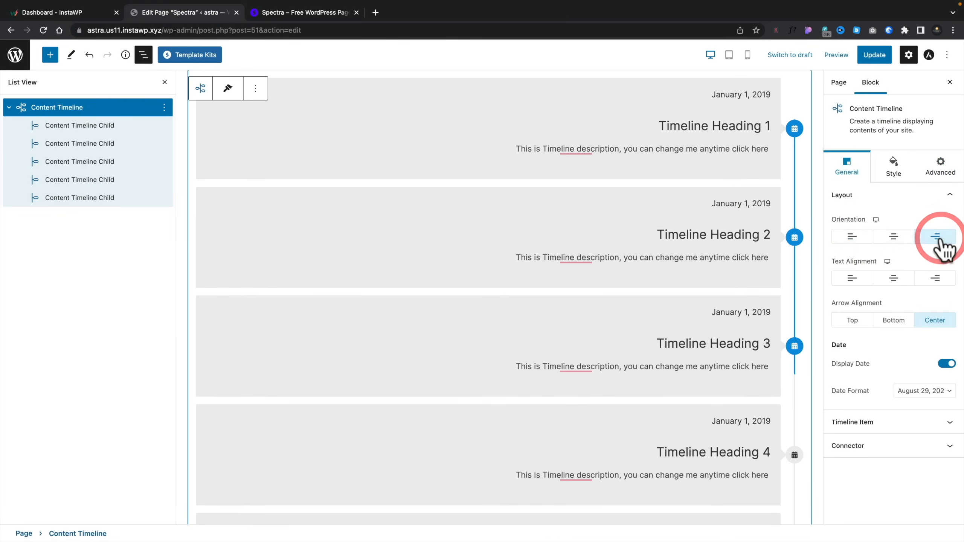
click(900, 238)
- Compare the center, left and right text alignments of the Content Timeline, ending with center
click(895, 279)
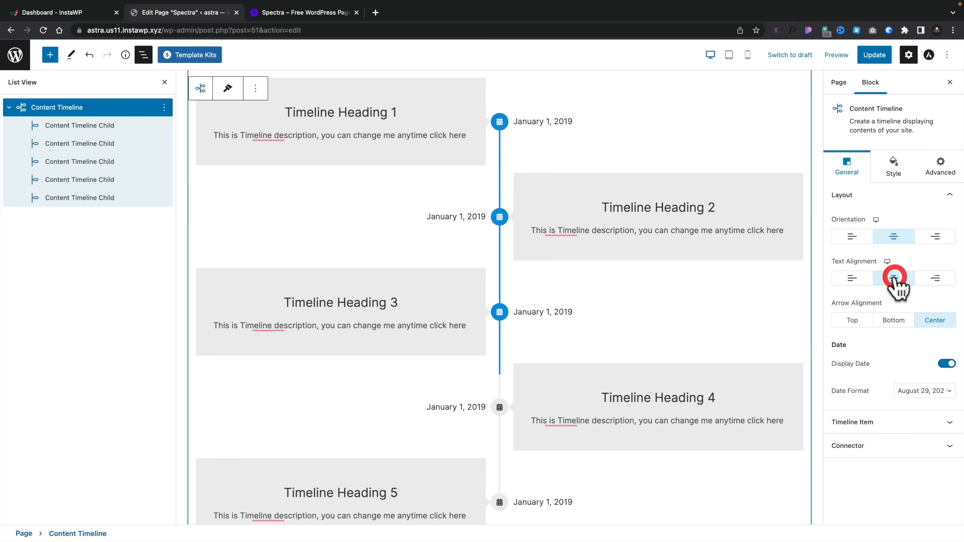
click(858, 277)
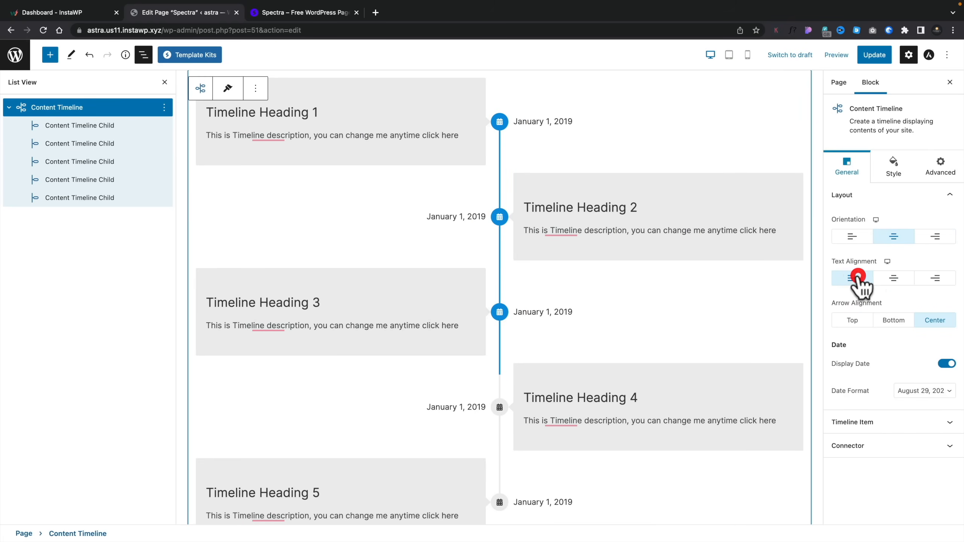
click(935, 279)
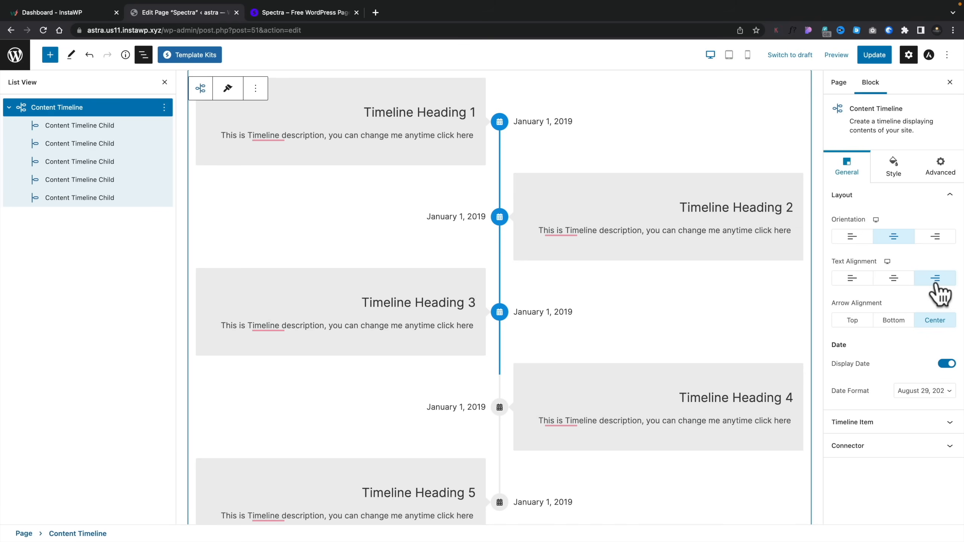
click(894, 281)
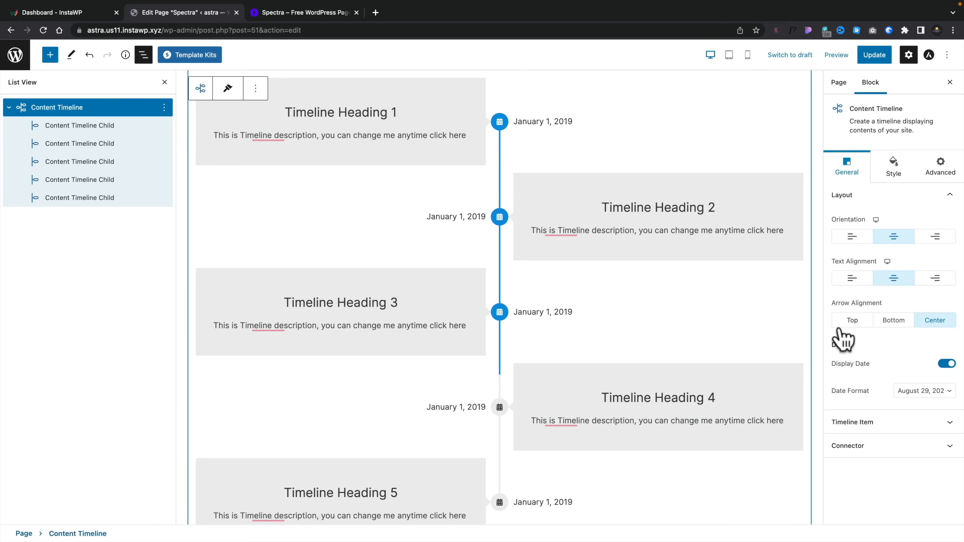
- Try the Top and Bottom arrow alignments on the Content Timeline, ending with Center
click(854, 321)
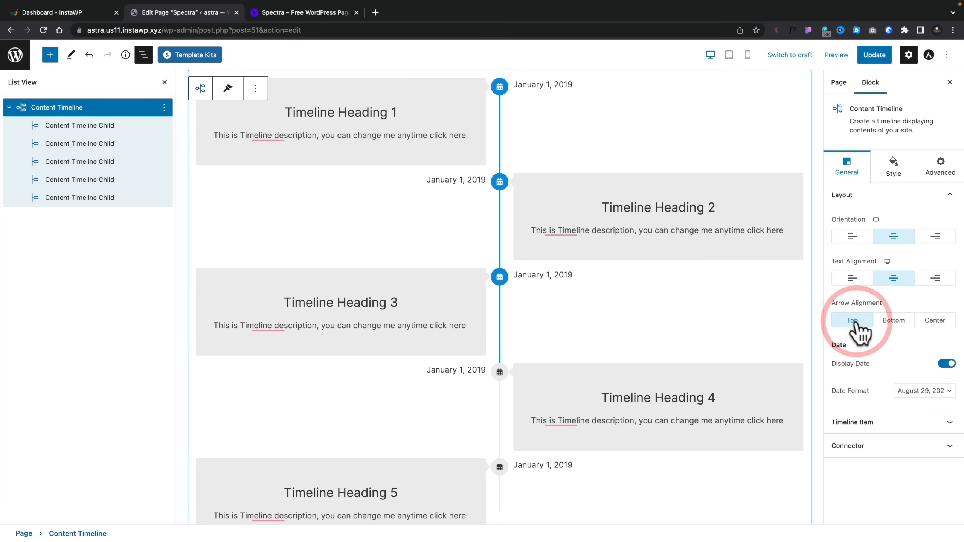
click(895, 322)
click(935, 321)
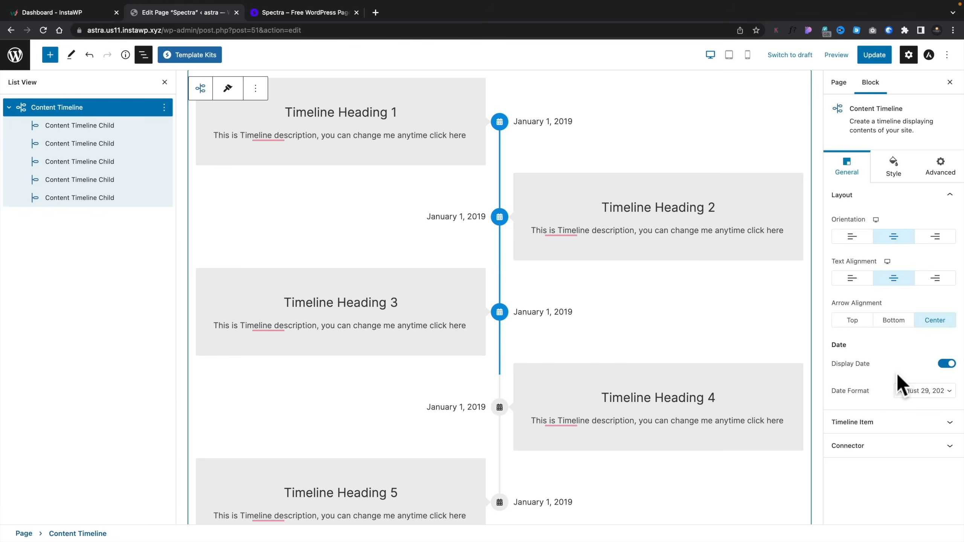
- Try H3 and settle on H4 as the timeline items' heading tag, and view the Connector options
click(877, 414)
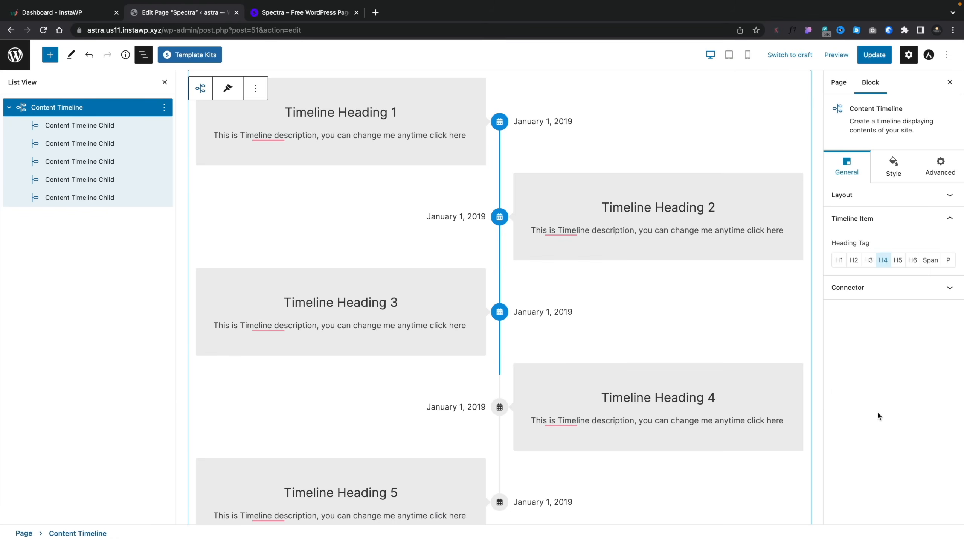
click(868, 261)
click(883, 261)
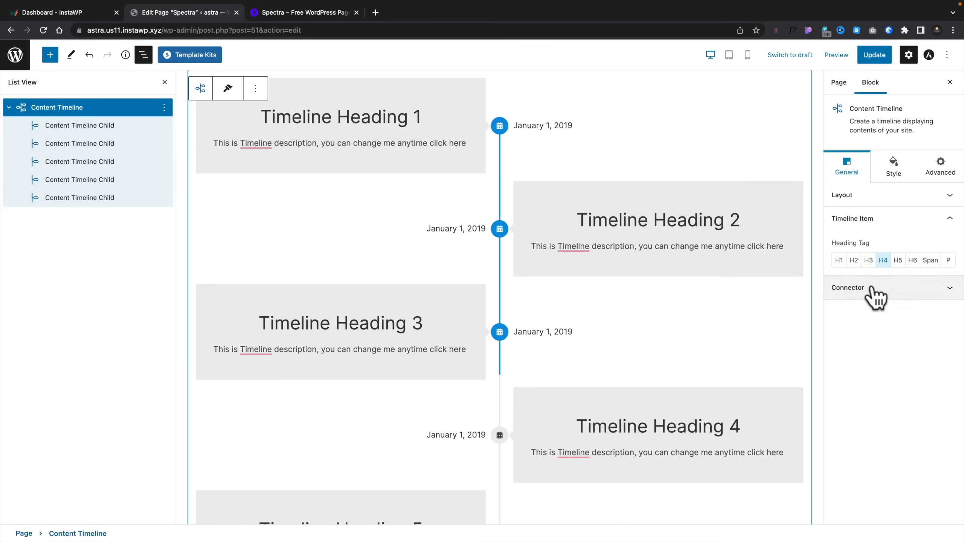
click(871, 288)
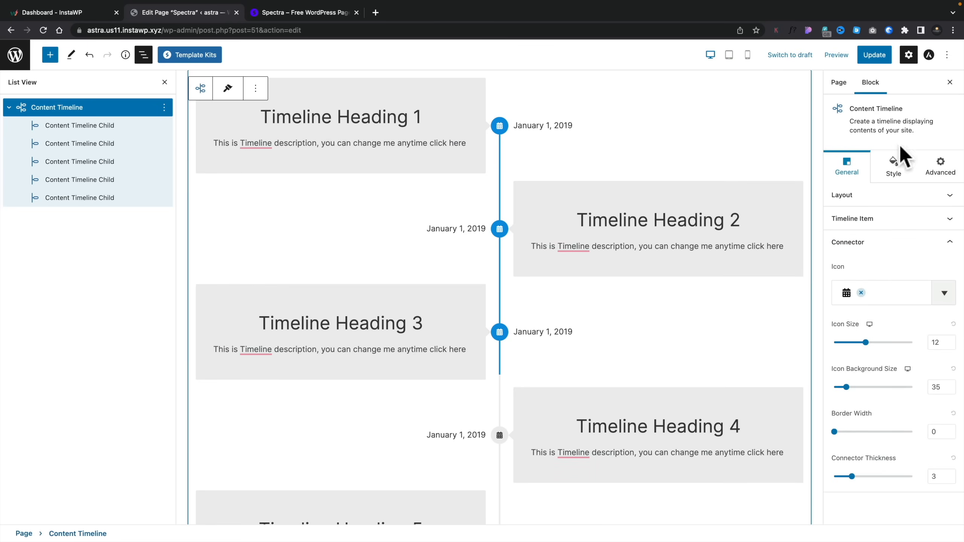
- Set the Timeline - Marker Gap to 32 px and the Timeline Item Gap to 58 px
click(896, 156)
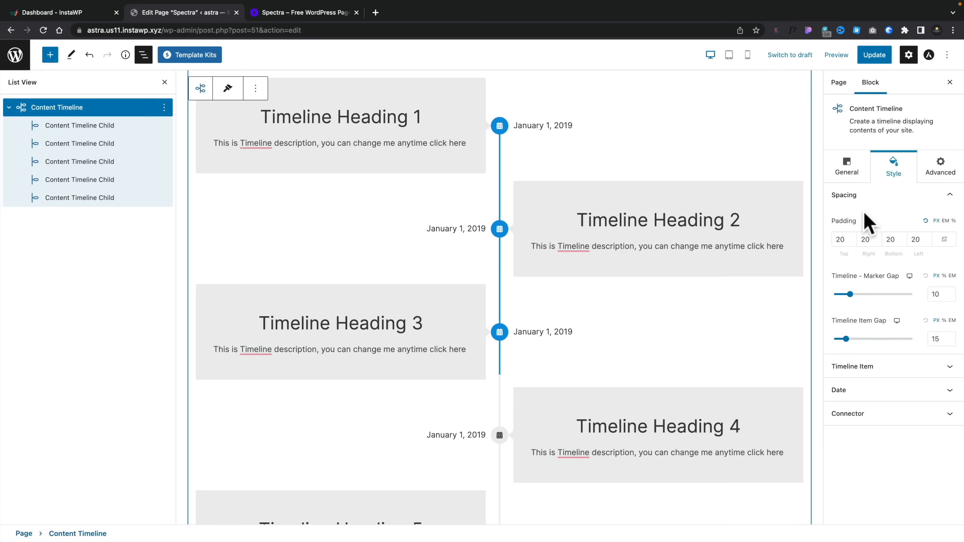
drag(850, 295, 884, 295)
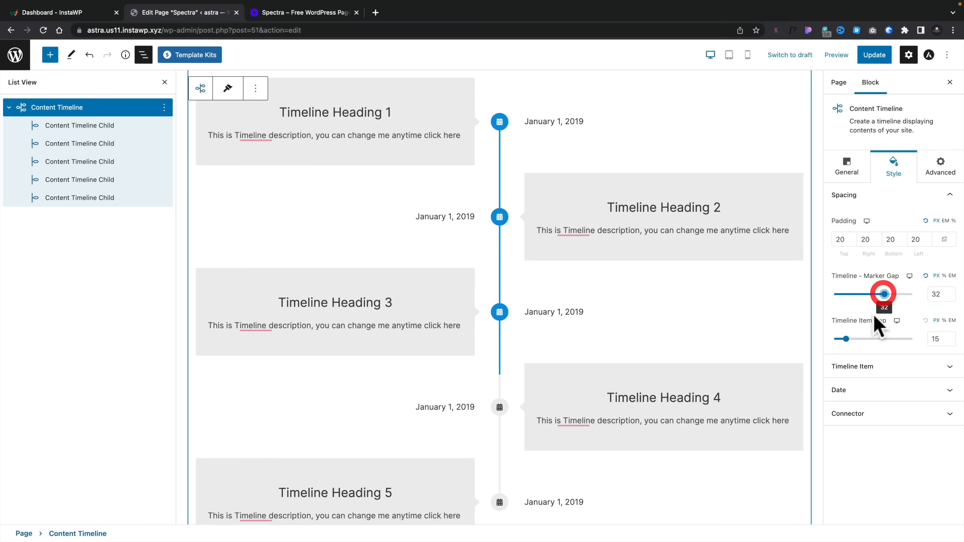
drag(846, 339, 877, 338)
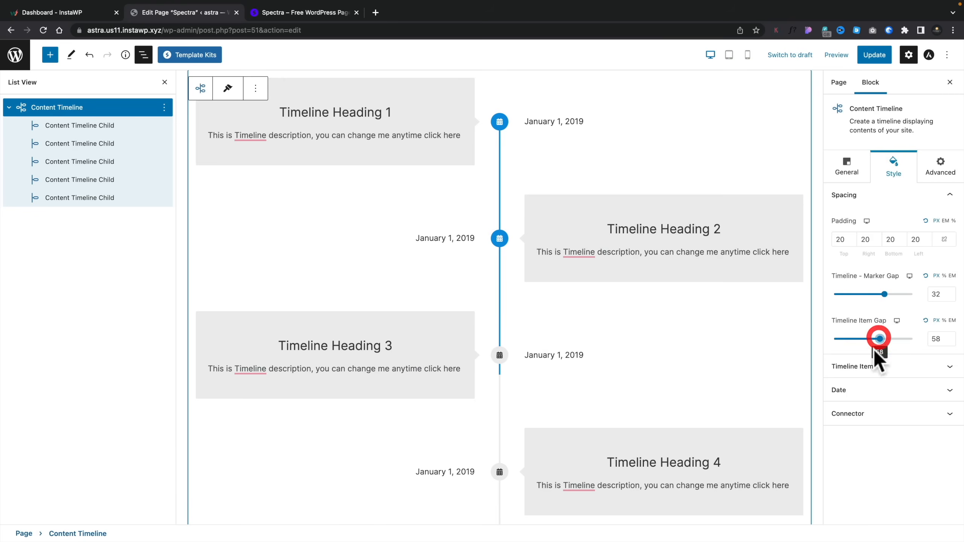
- Examine the Timeline Item styling and the block's Responsive Conditions, Z-Index, HTML anchor and CSS class options
click(867, 364)
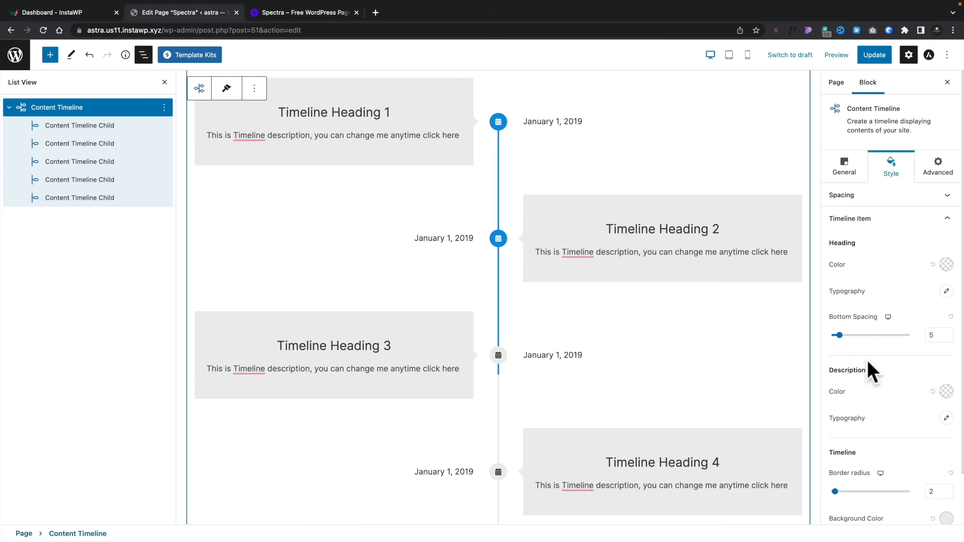
click(937, 169)
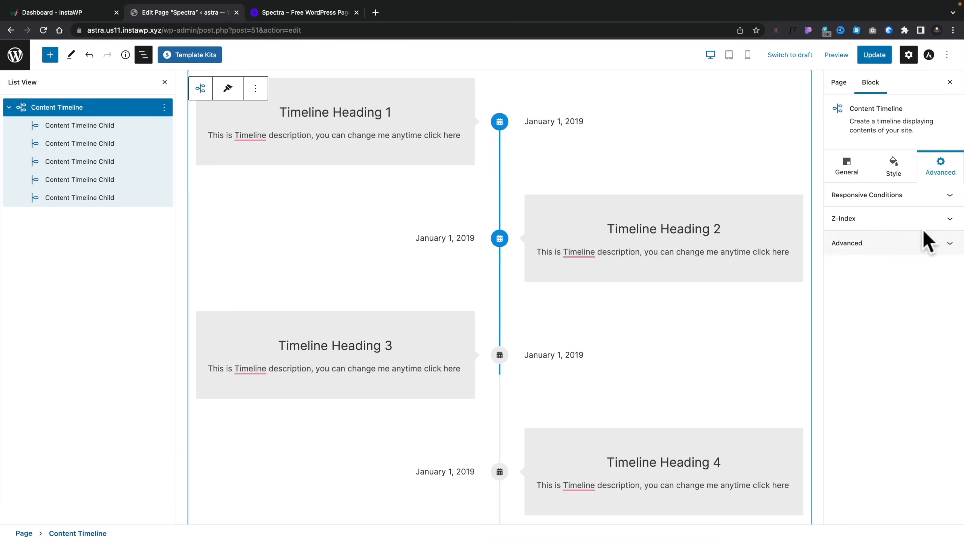
click(945, 197)
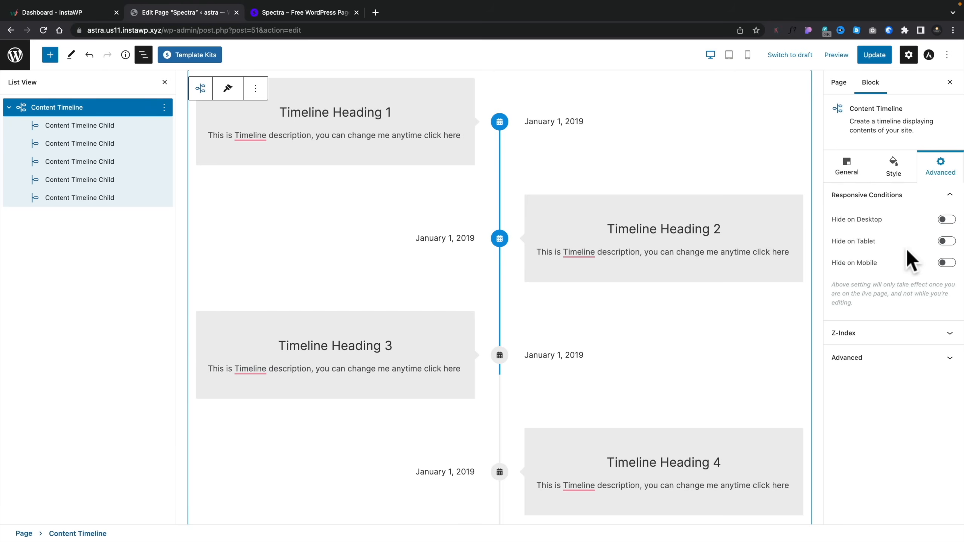
click(857, 333)
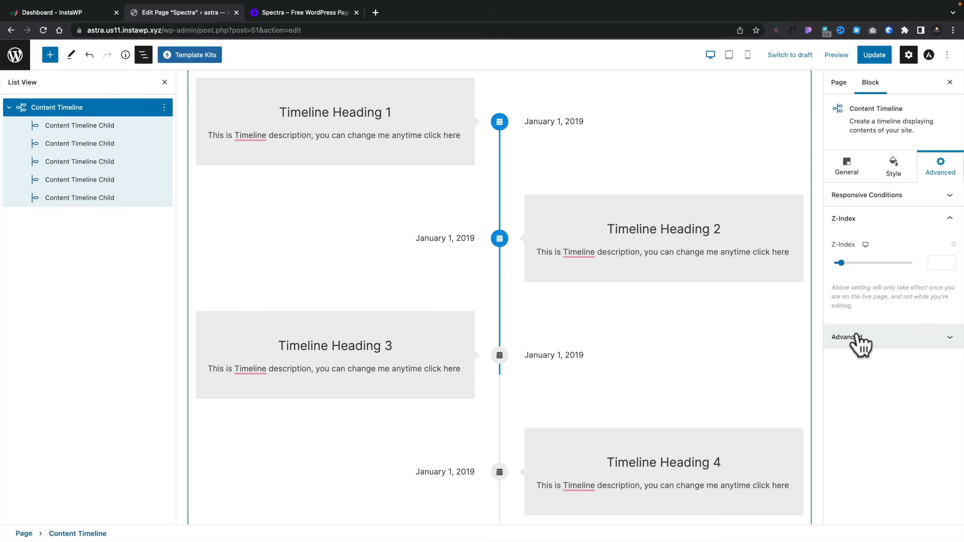
click(854, 340)
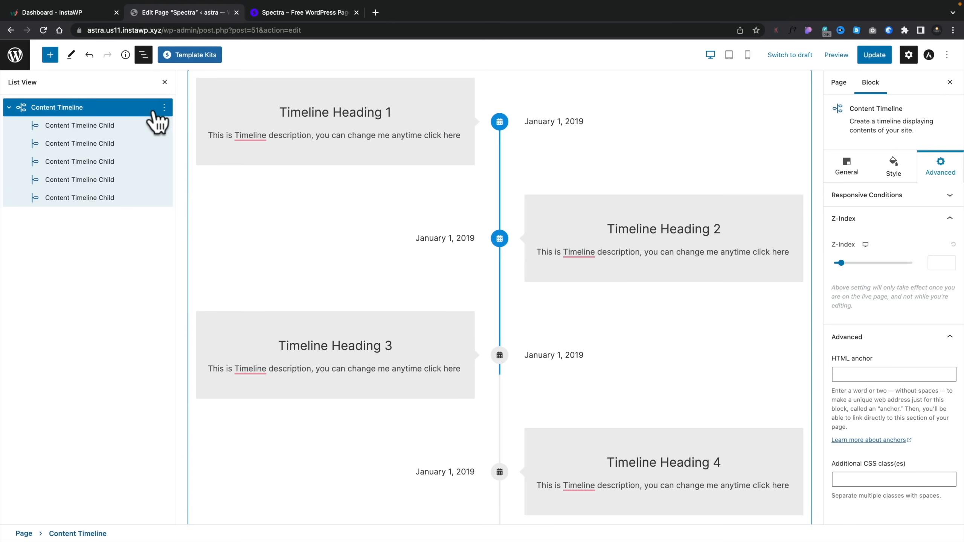
- Delete the Content Timeline block from the page
click(165, 107)
click(194, 309)
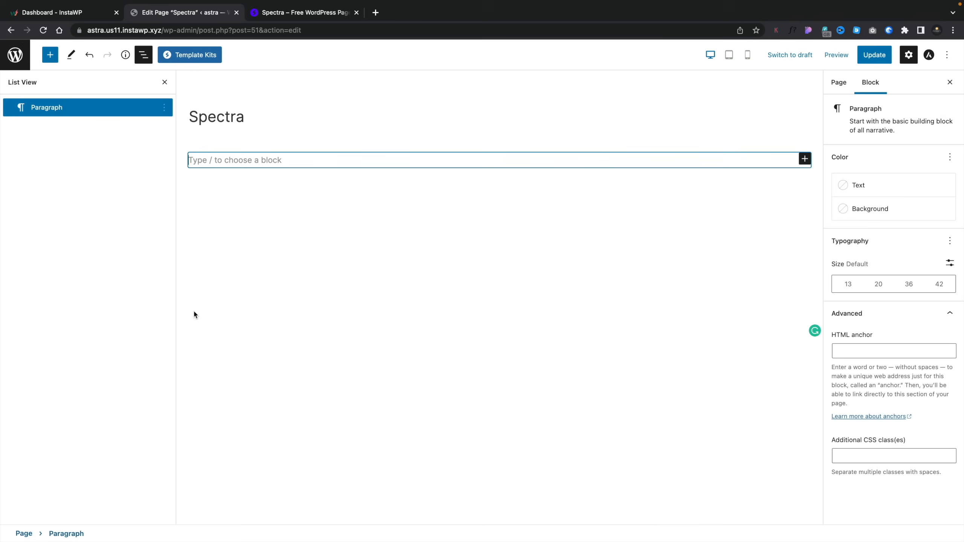
- Insert a Spectra Container block with the single-column layout
click(51, 56)
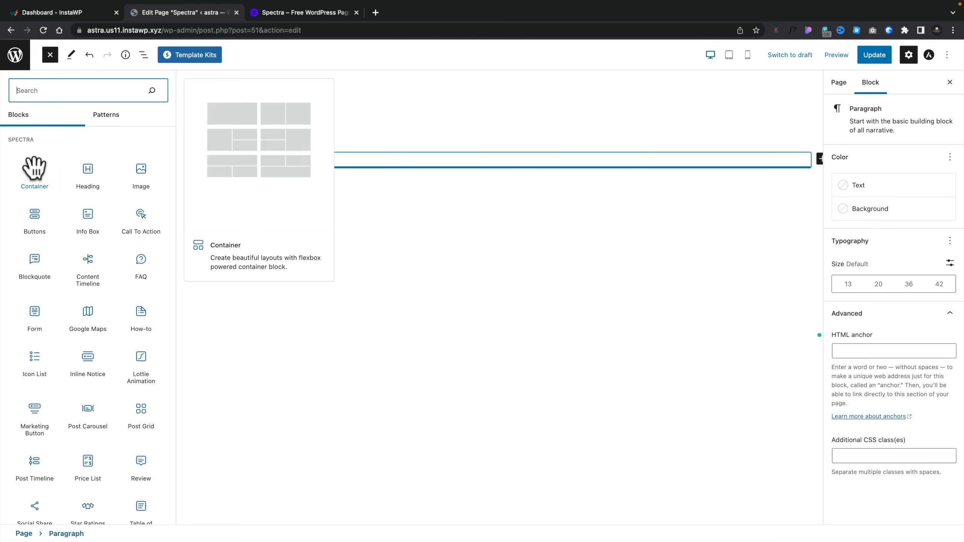
click(33, 168)
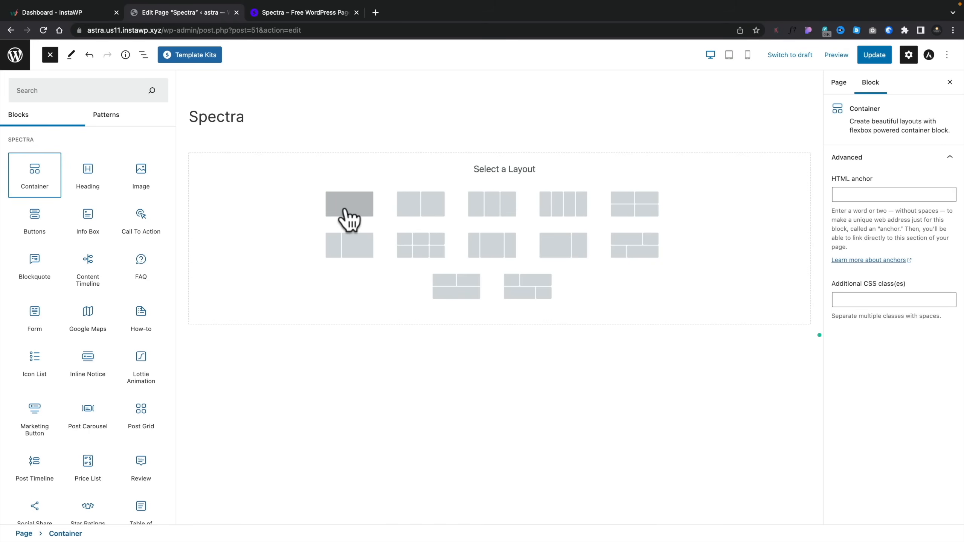
click(284, 207)
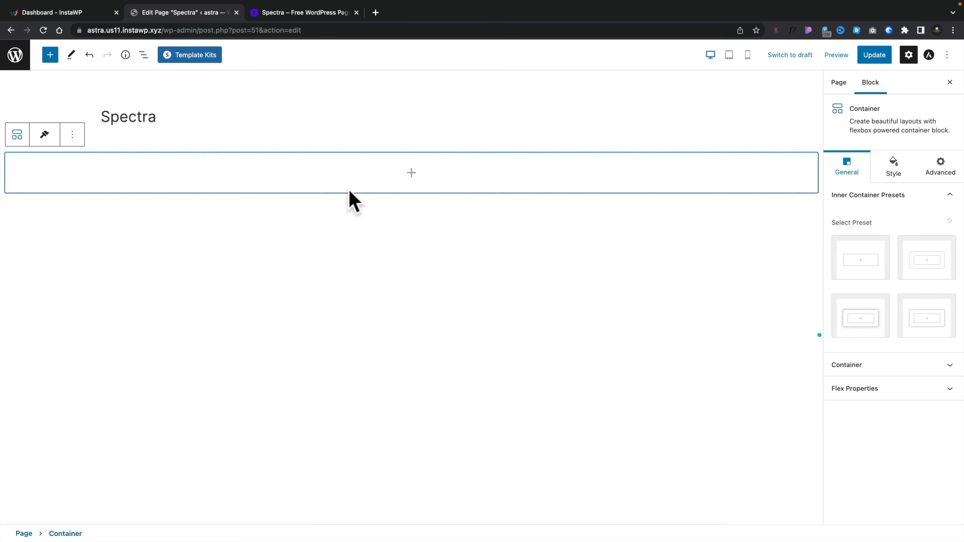
- Add a Content Timeline block inside the container and select the parent Container in the block hierarchy
click(411, 173)
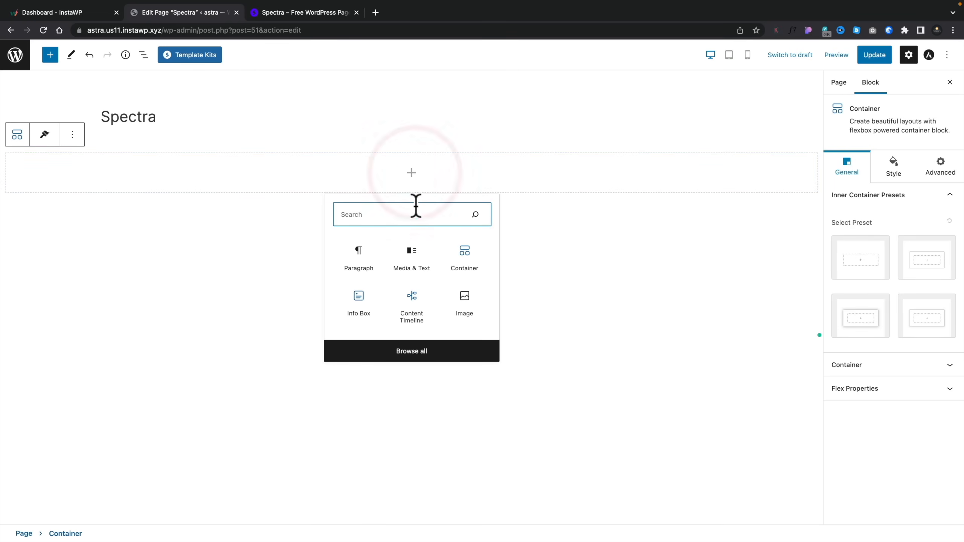
click(413, 300)
scroll(144, 383, down, 2)
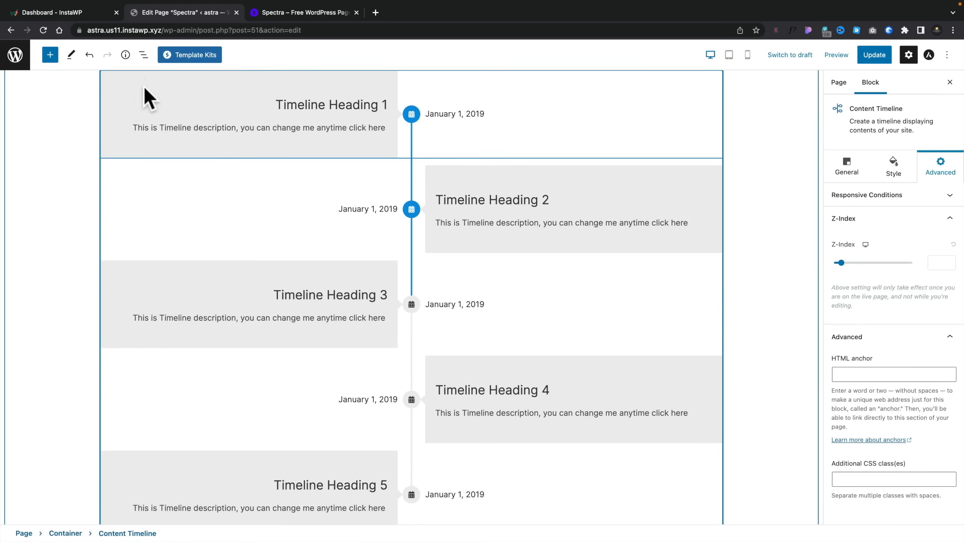
click(144, 55)
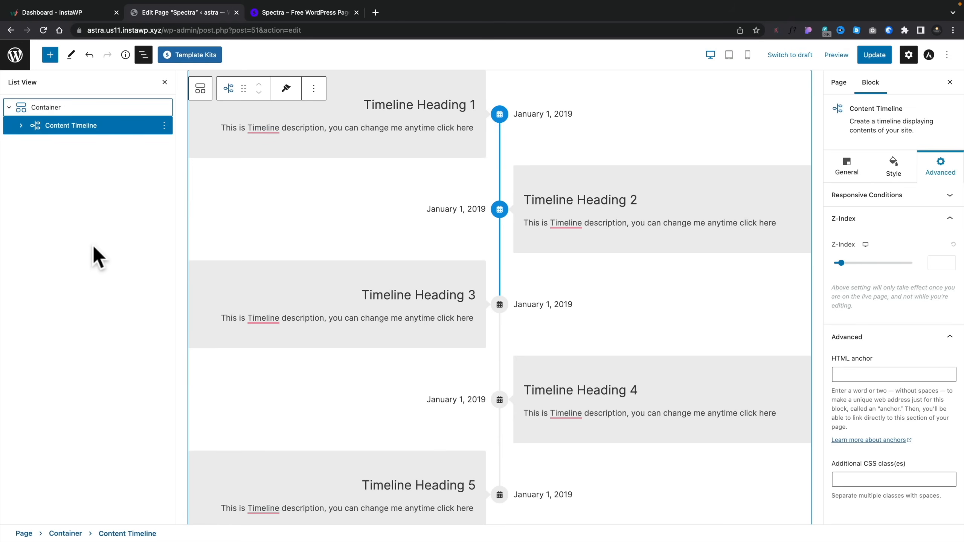
click(54, 108)
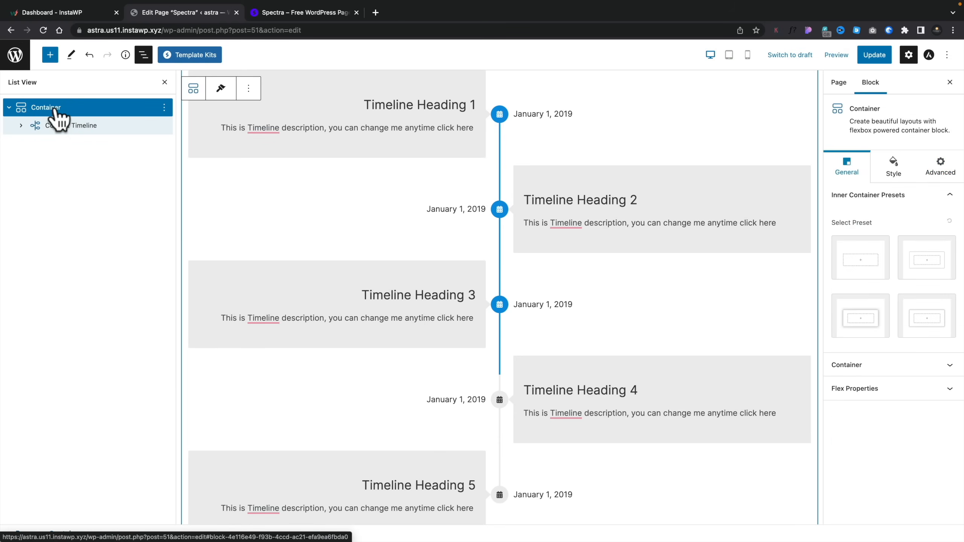
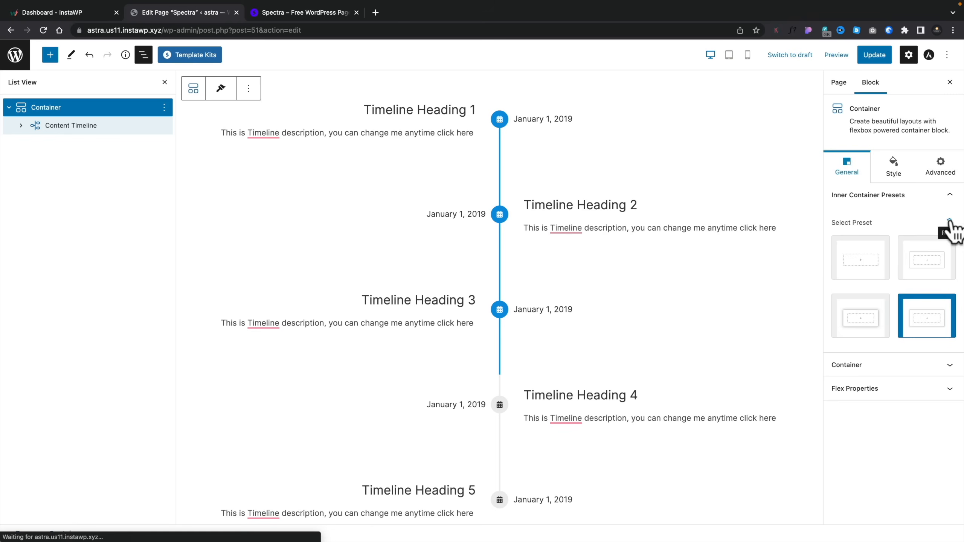
- Reset the Container's inner preset selection and set its content box width to 539 px
click(949, 222)
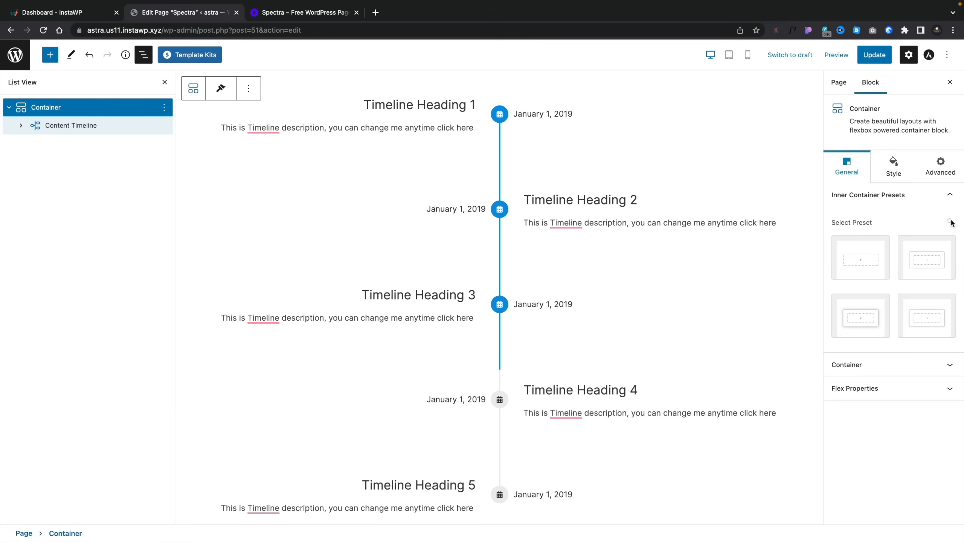
click(863, 366)
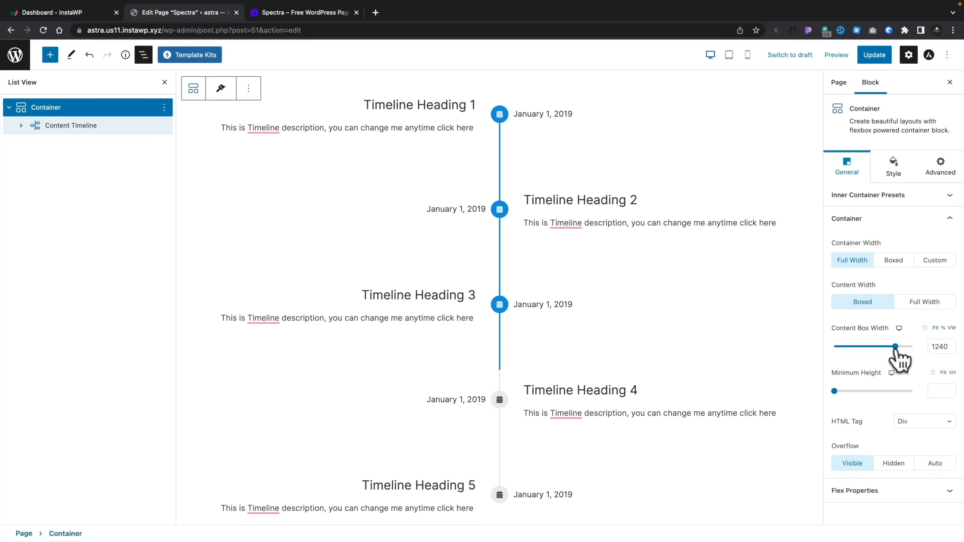
drag(895, 348, 861, 348)
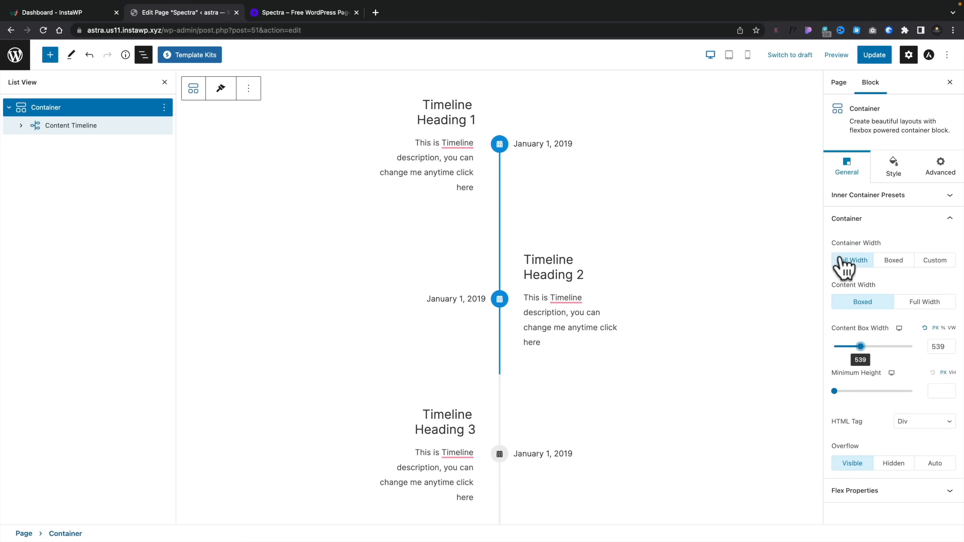
- Give the Container a solid background in the light grey palette color #F2F5F7
click(895, 175)
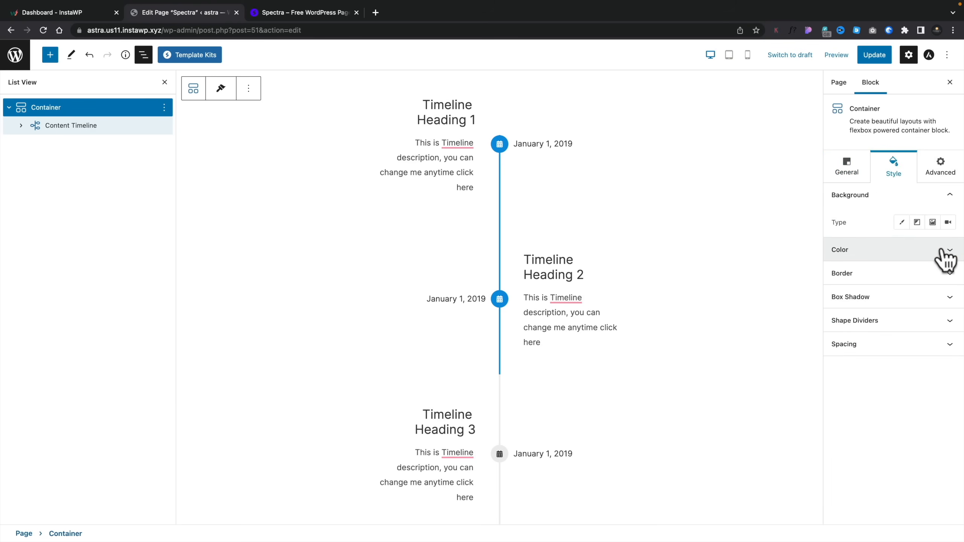
click(901, 222)
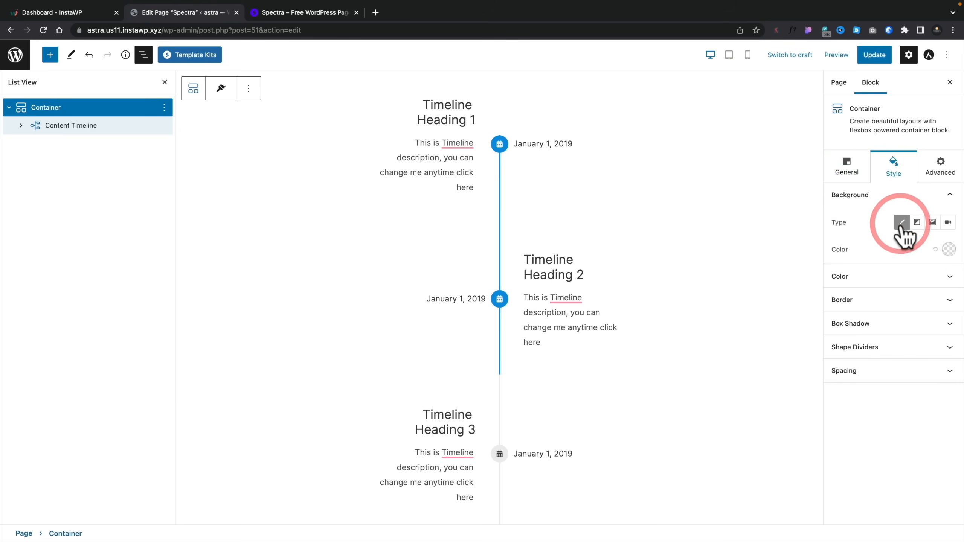
click(948, 250)
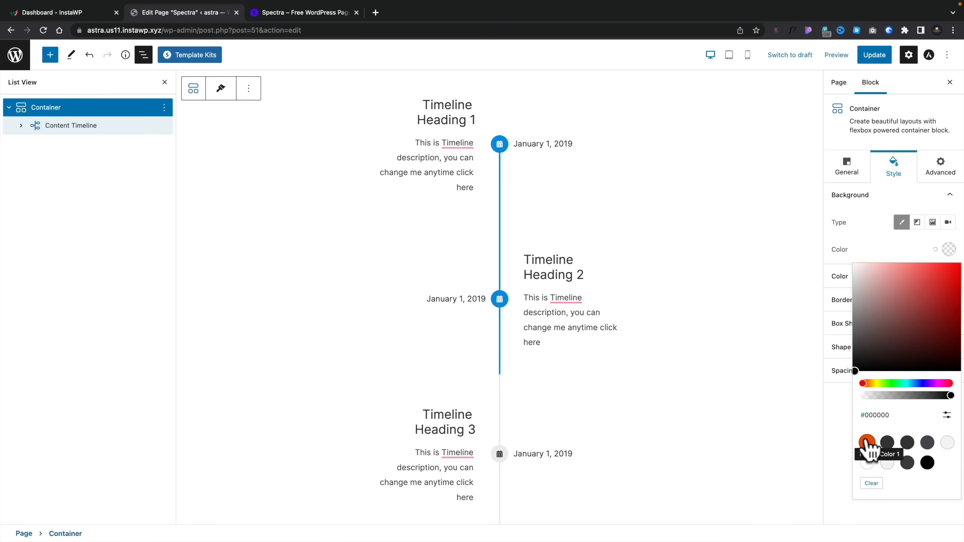
click(887, 463)
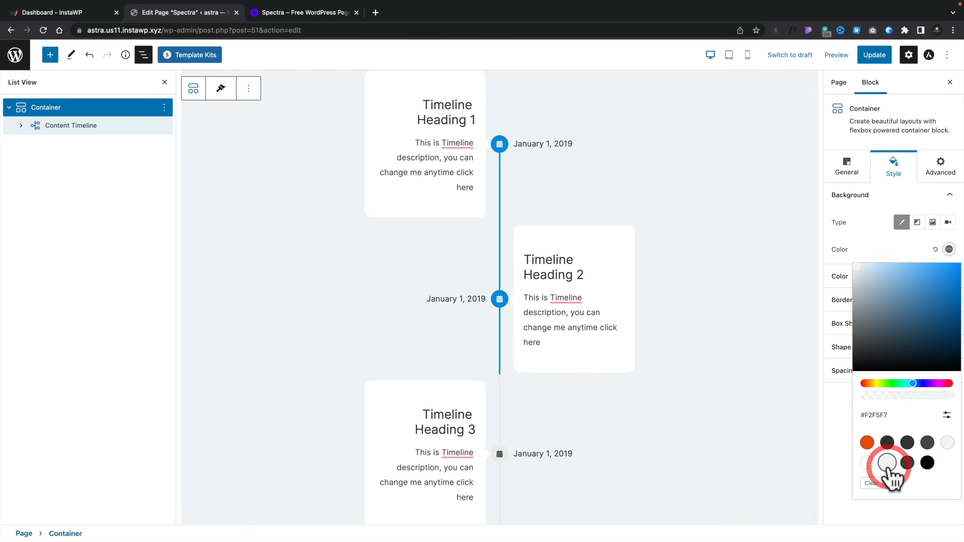
scroll(776, 423, up, 3)
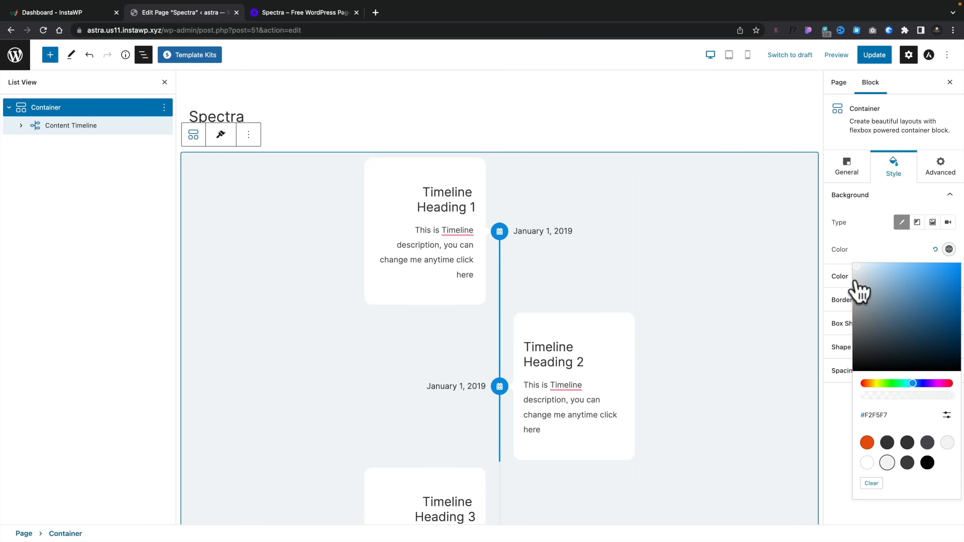
click(898, 249)
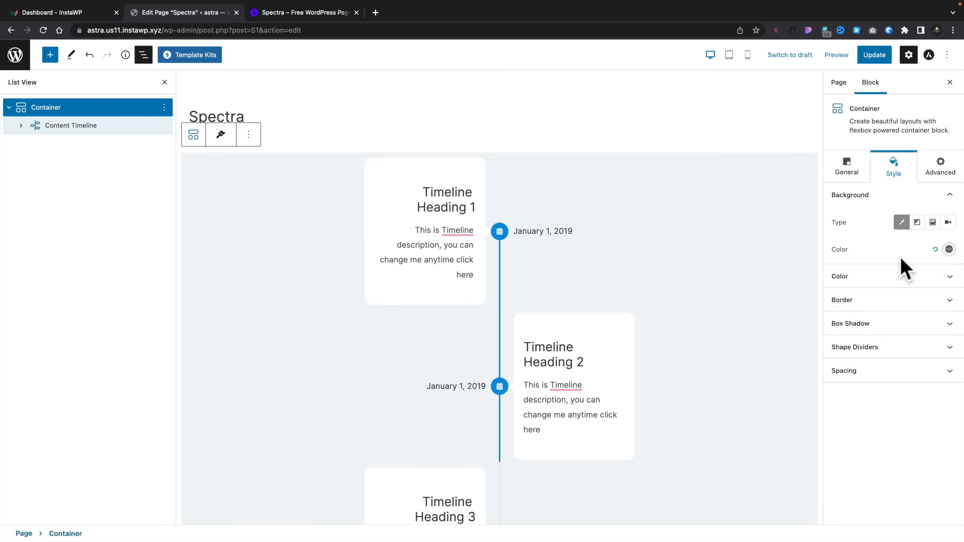
- Set the Container's content box width to 1009 px
click(852, 169)
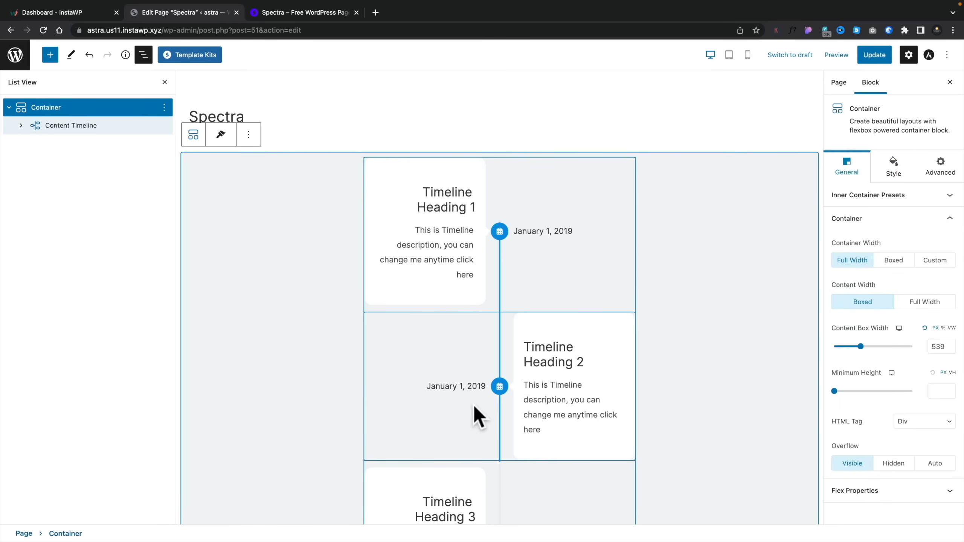
drag(859, 347, 883, 347)
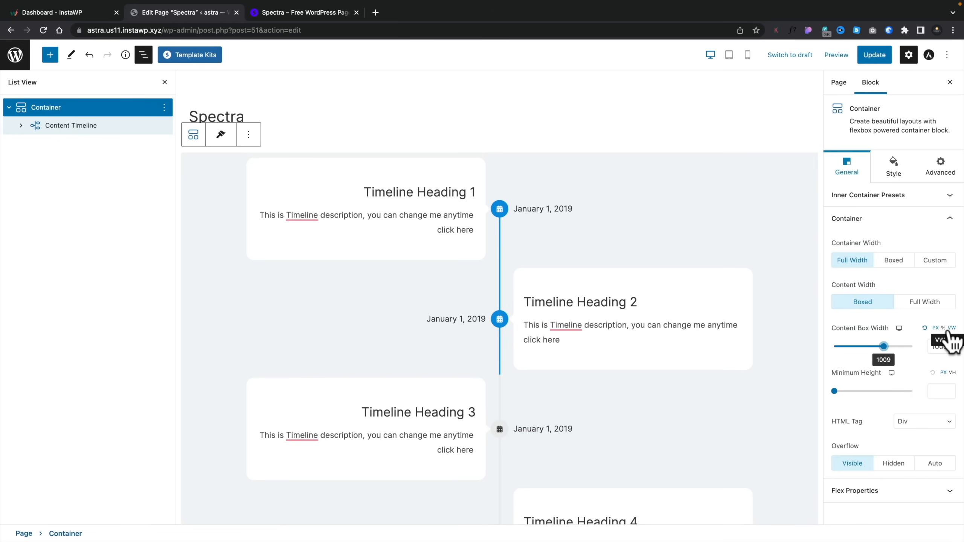
- Review the Container's available HTML tags and its Flex Properties for direction, alignment, justification and wrapping
click(913, 425)
scroll(910, 451, down, 1)
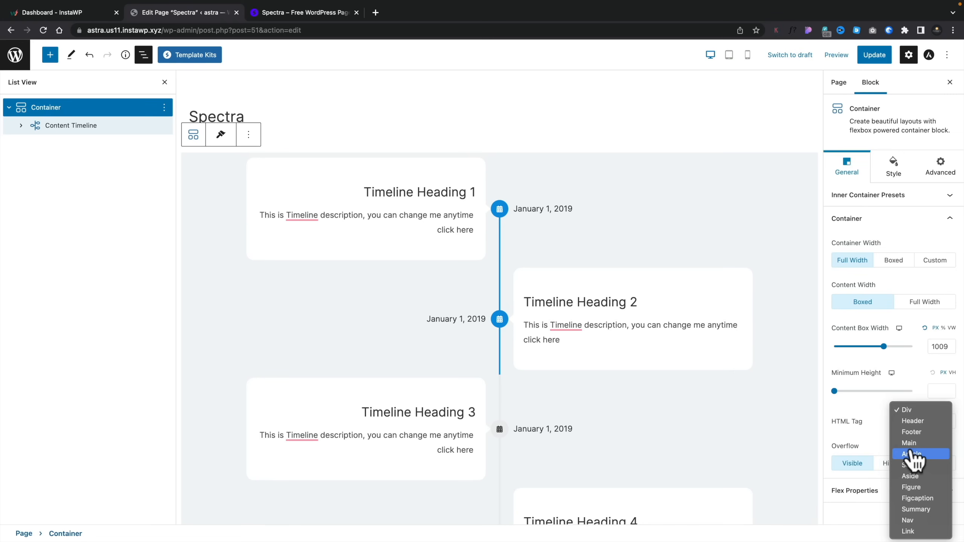
click(869, 402)
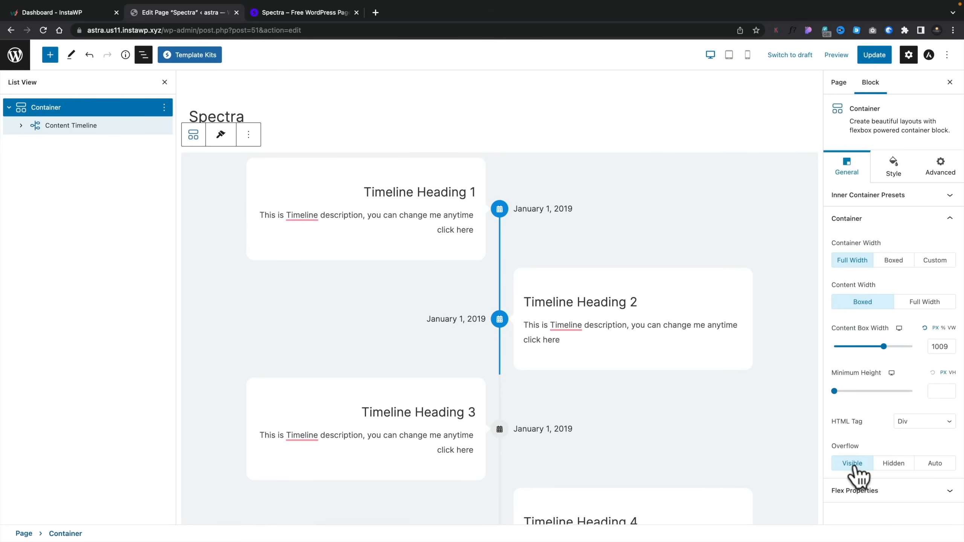
click(902, 491)
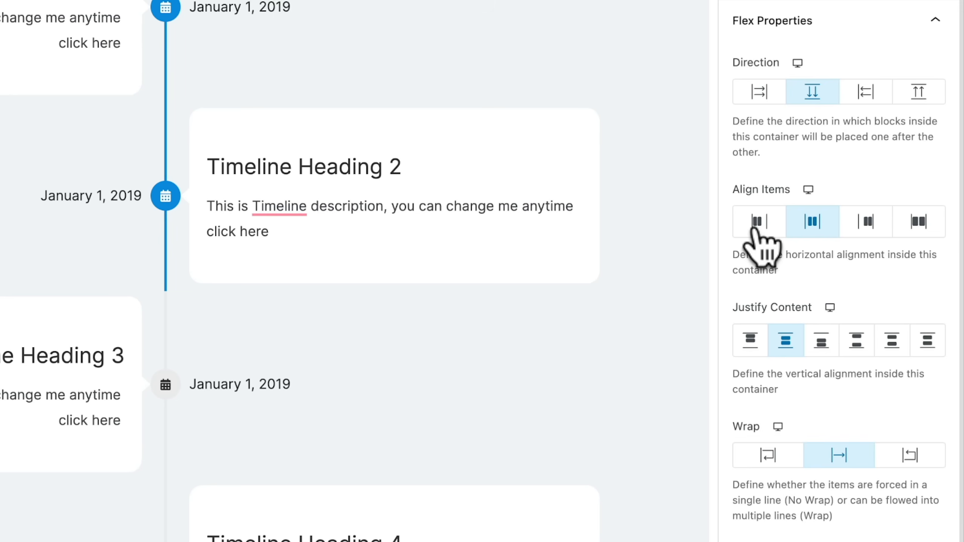
click(808, 189)
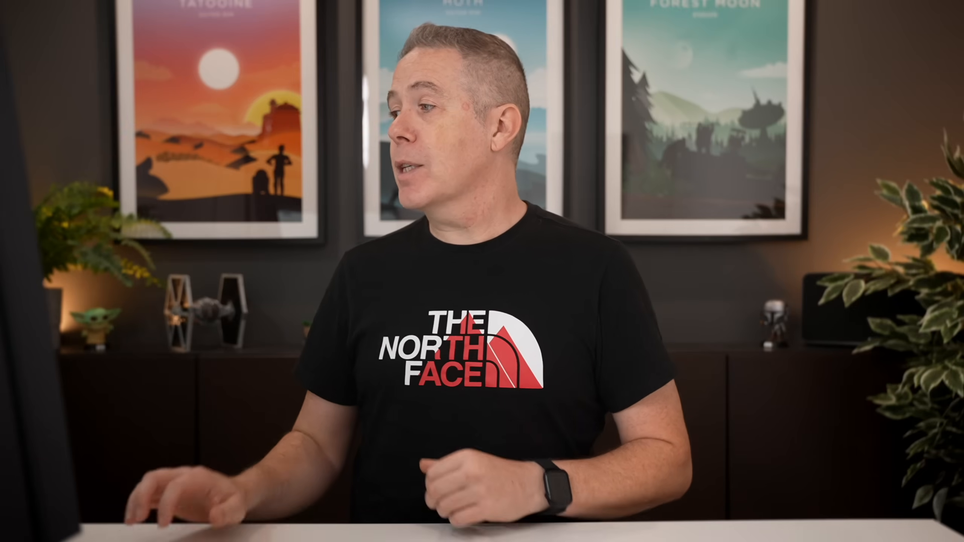
- Review the Container's background color, text and link color, and Border settings
click(890, 137)
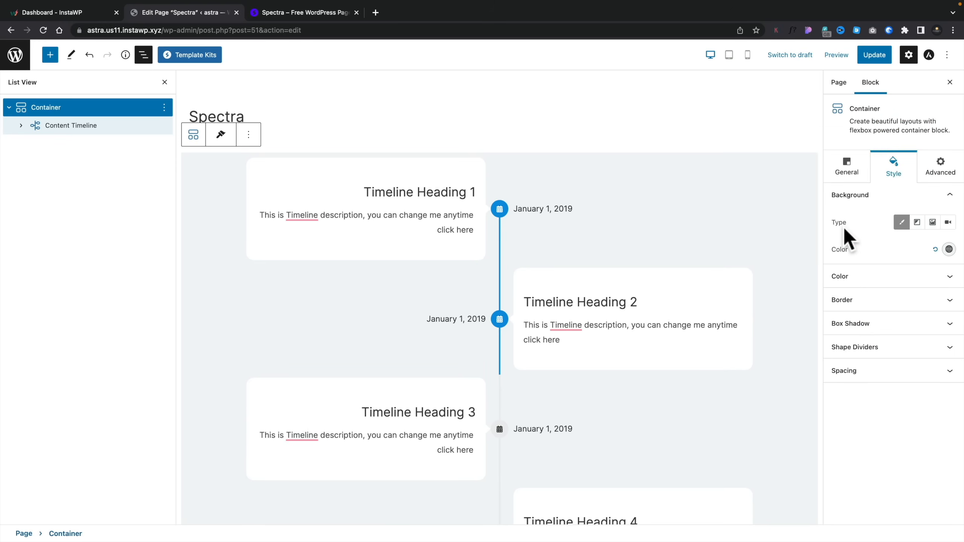
click(949, 249)
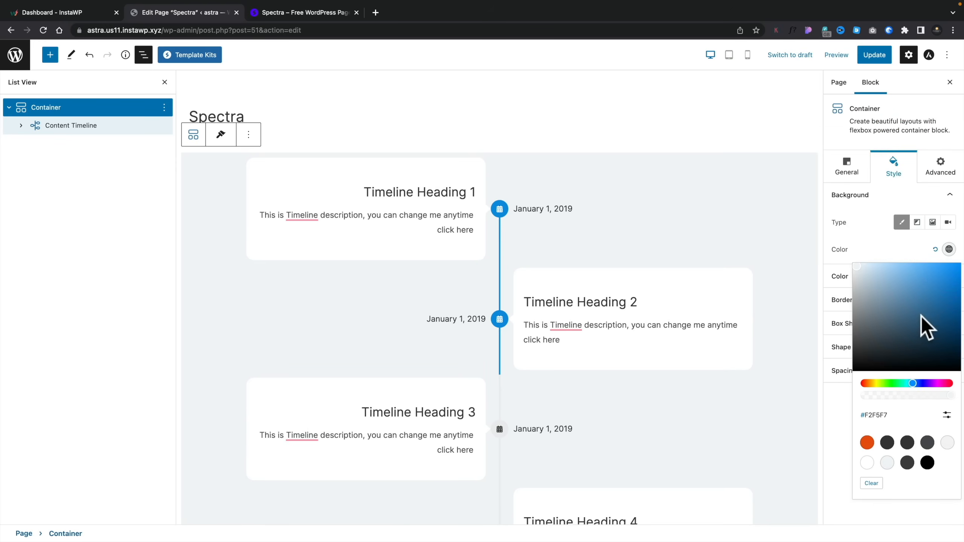
click(890, 245)
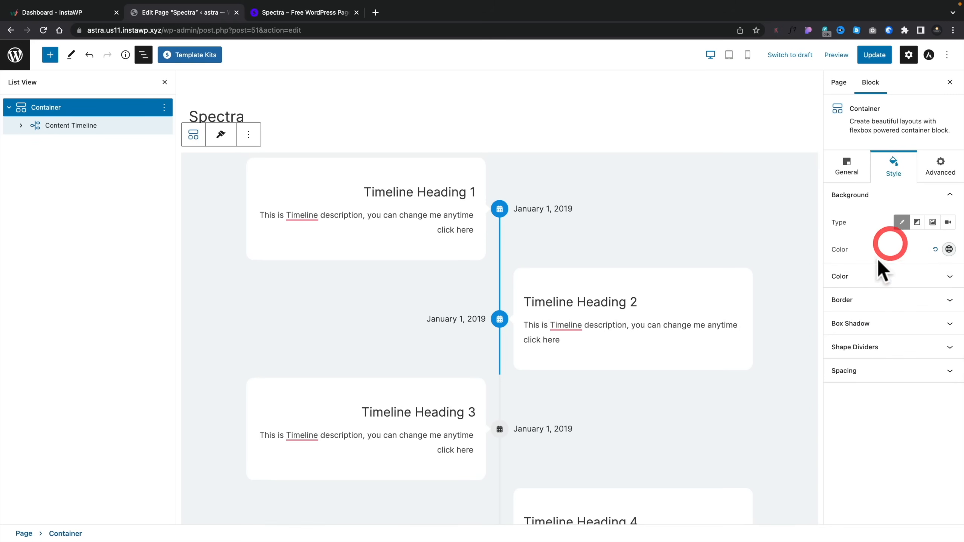
click(867, 276)
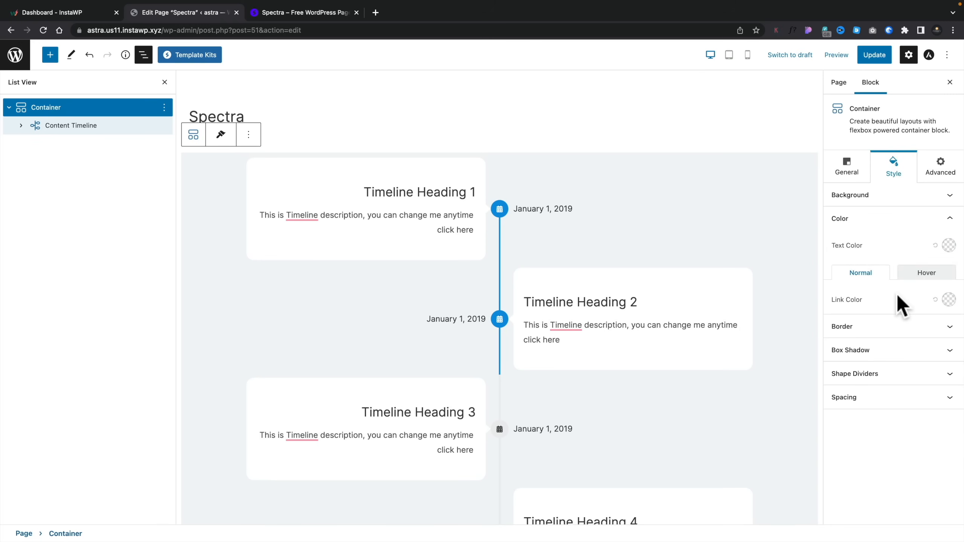
click(881, 326)
- Apply the second box shadow preset (vertical 18, blur 40, spread -10) to the Container's normal state and close the List View
click(880, 477)
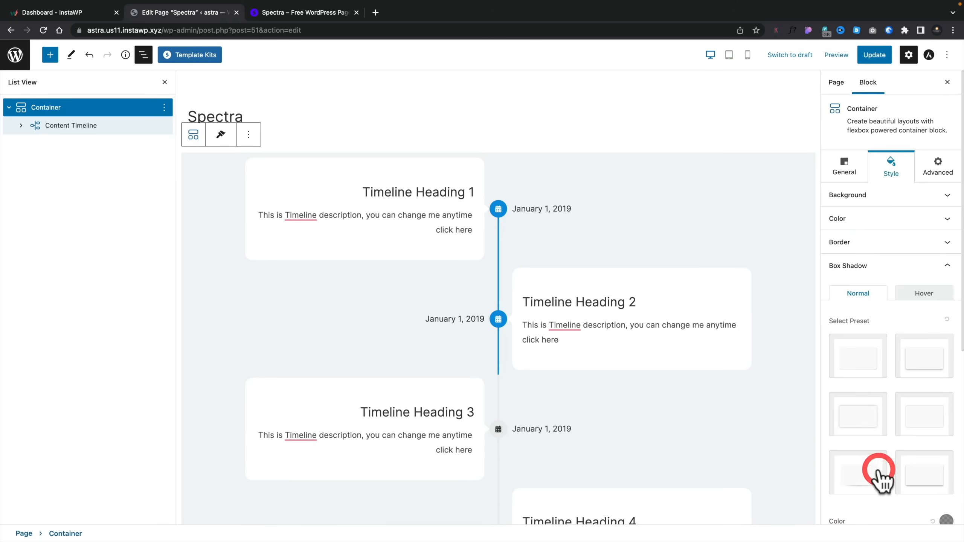
scroll(878, 479, down, 6)
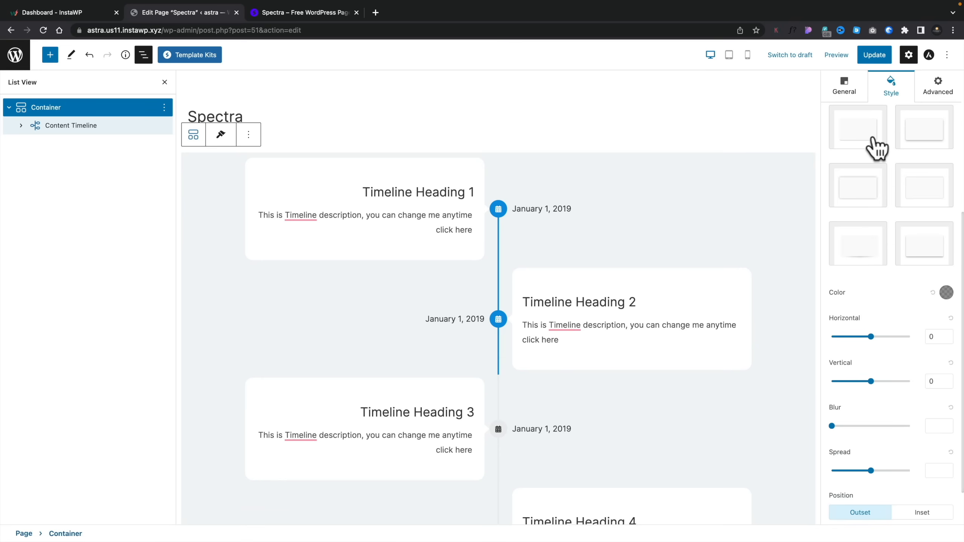
click(917, 143)
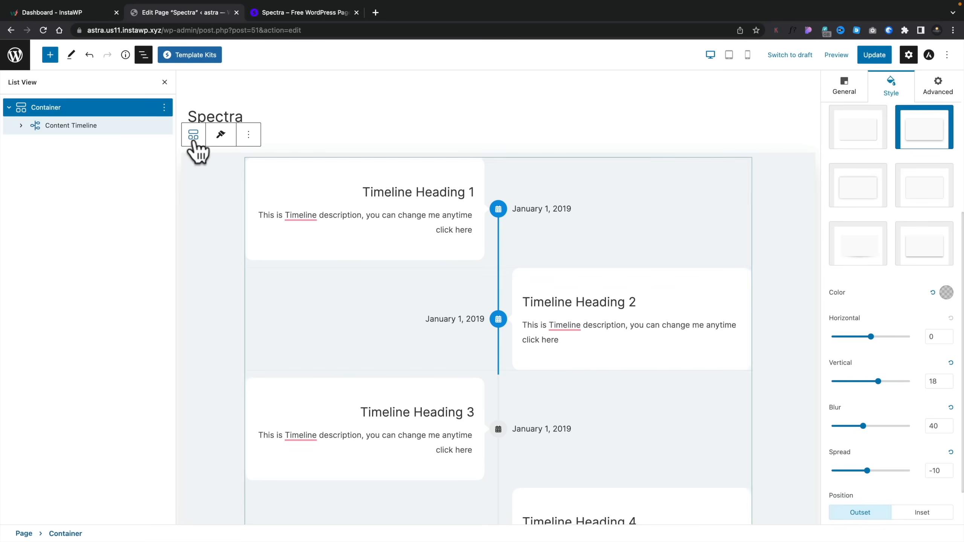
click(164, 82)
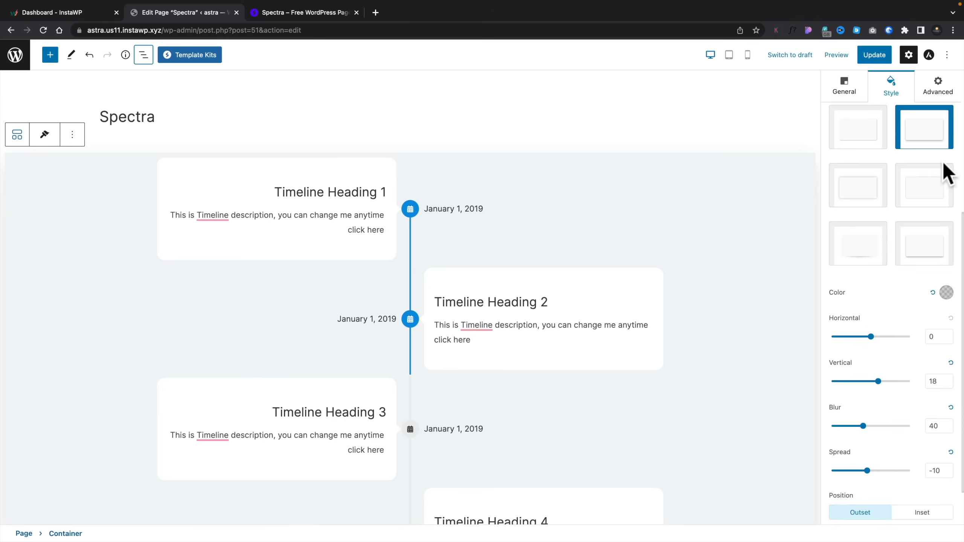
- Examine the box shadow presets, color, offset, blur, spread and position options for the Container's hover state
scroll(942, 168, up, 4)
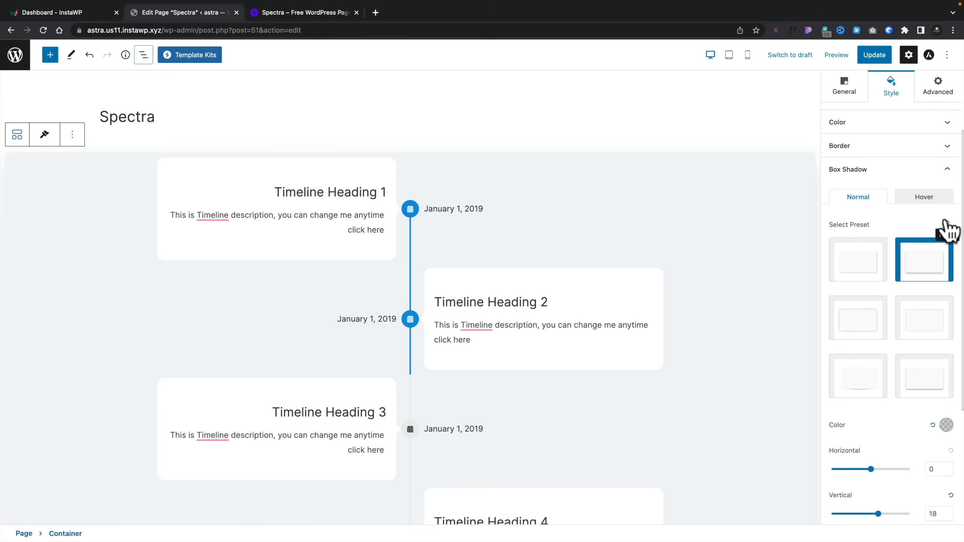
click(930, 198)
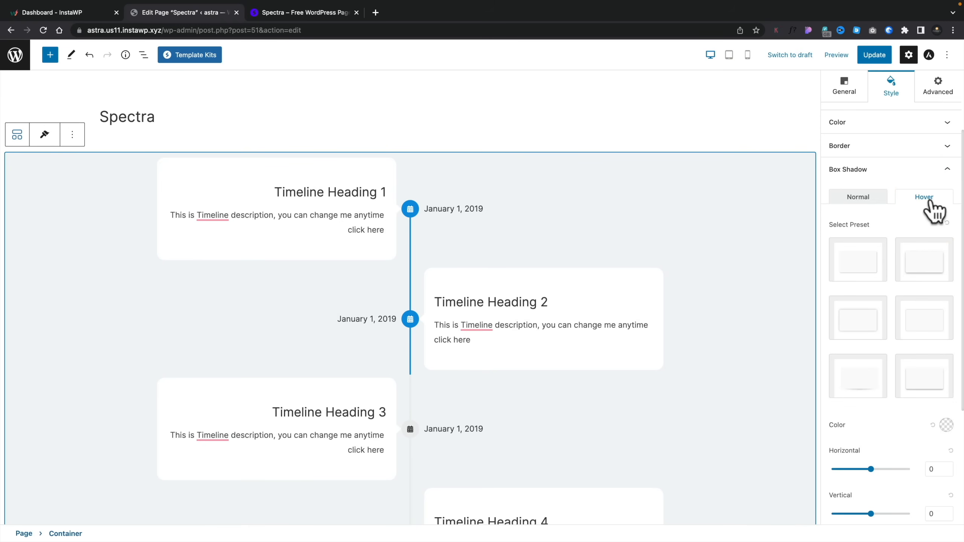
scroll(912, 395, down, 5)
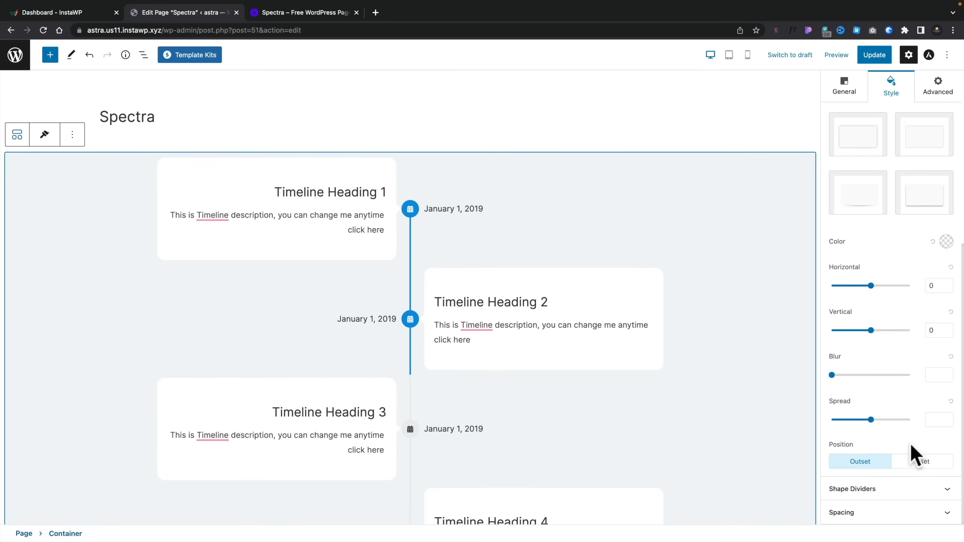
- Add a Waves shape divider to the bottom edge of the Container
click(890, 490)
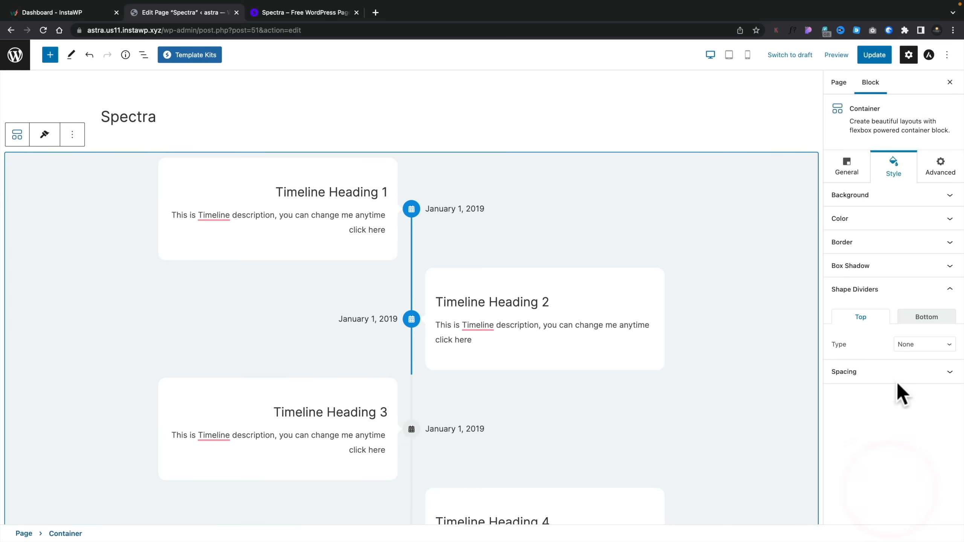
scroll(620, 421, down, 10)
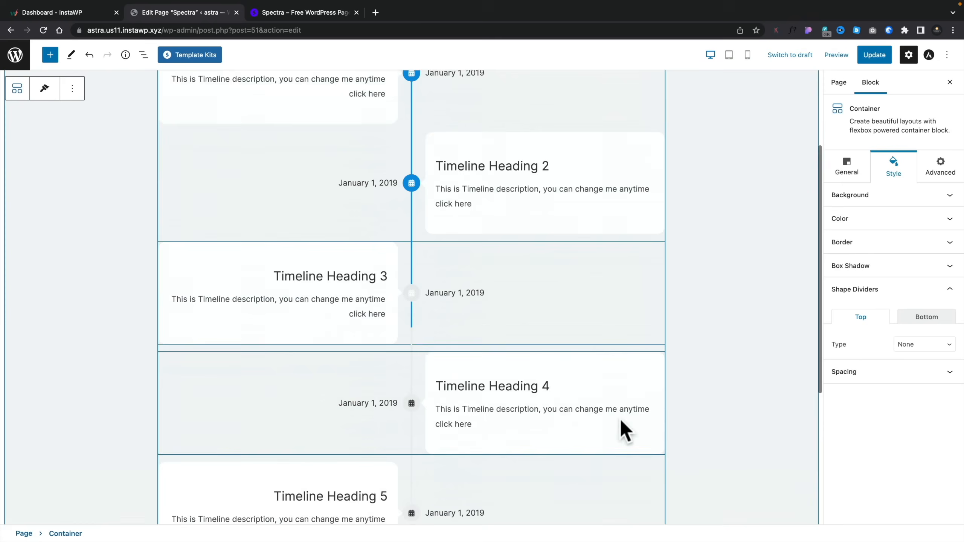
click(923, 316)
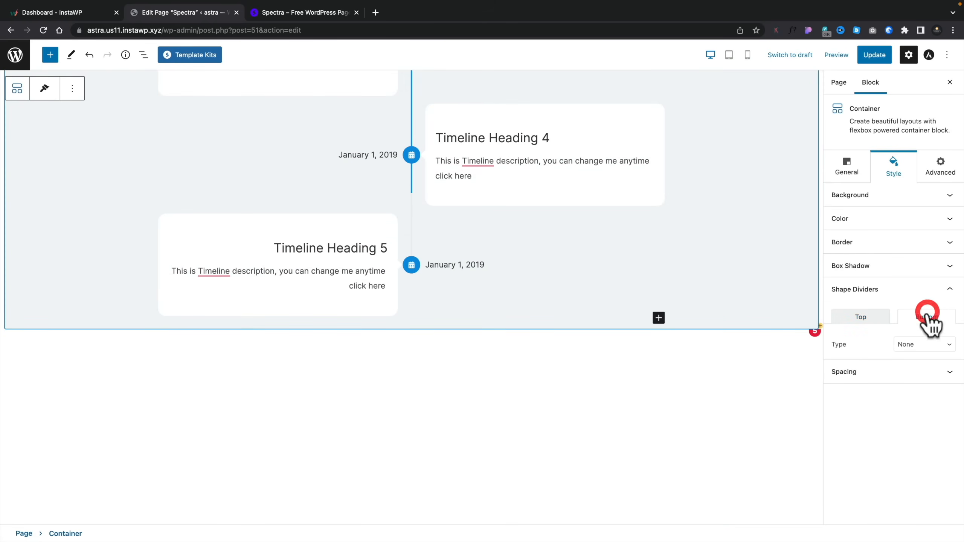
click(924, 344)
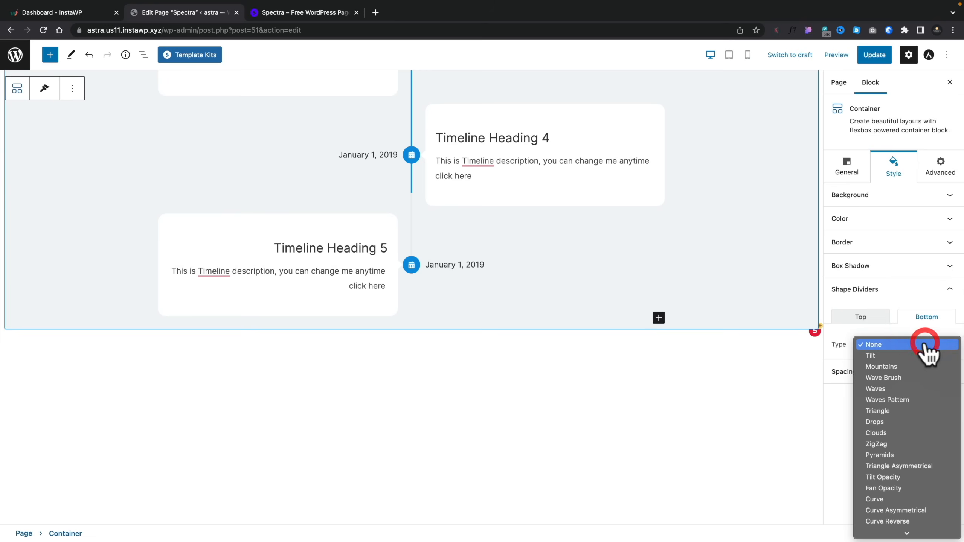
click(914, 389)
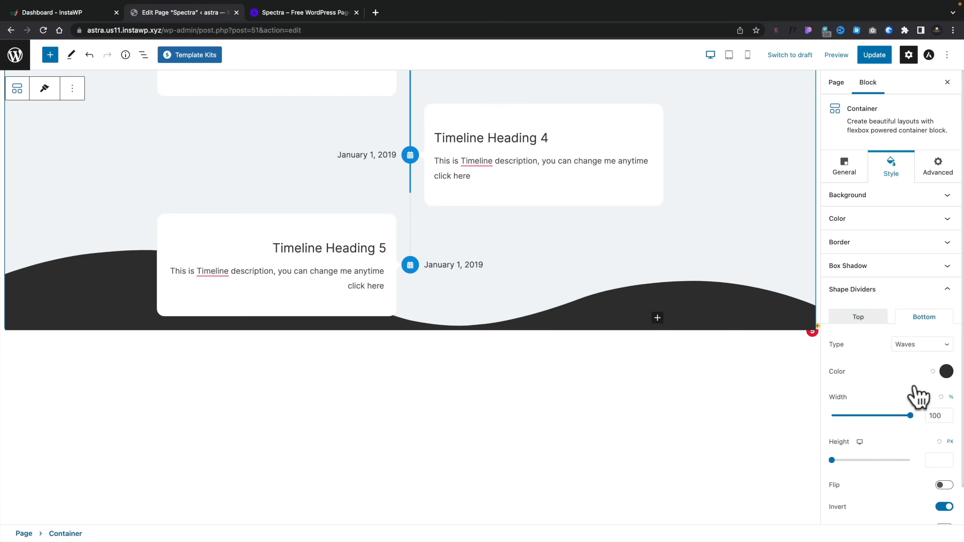
- Set the Container's bottom shape divider back to None
click(941, 346)
click(906, 302)
click(933, 291)
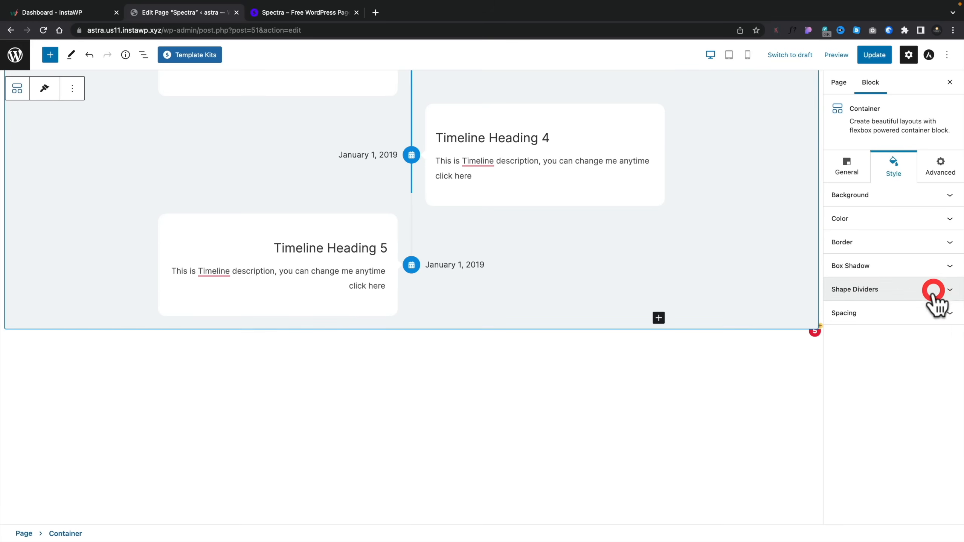
- Review the Container's Spacing settings and its Responsive Conditions for desktop, tablet and mobile
click(909, 317)
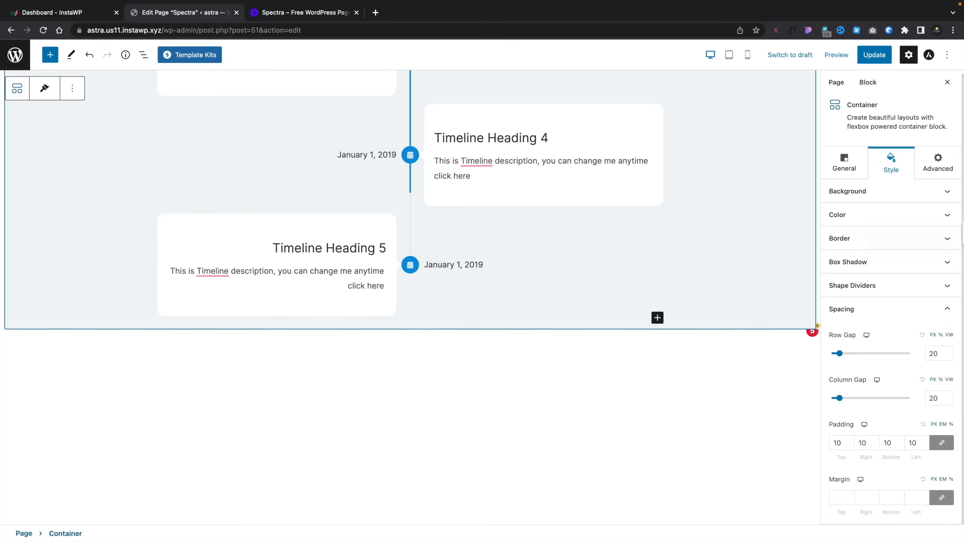
click(935, 165)
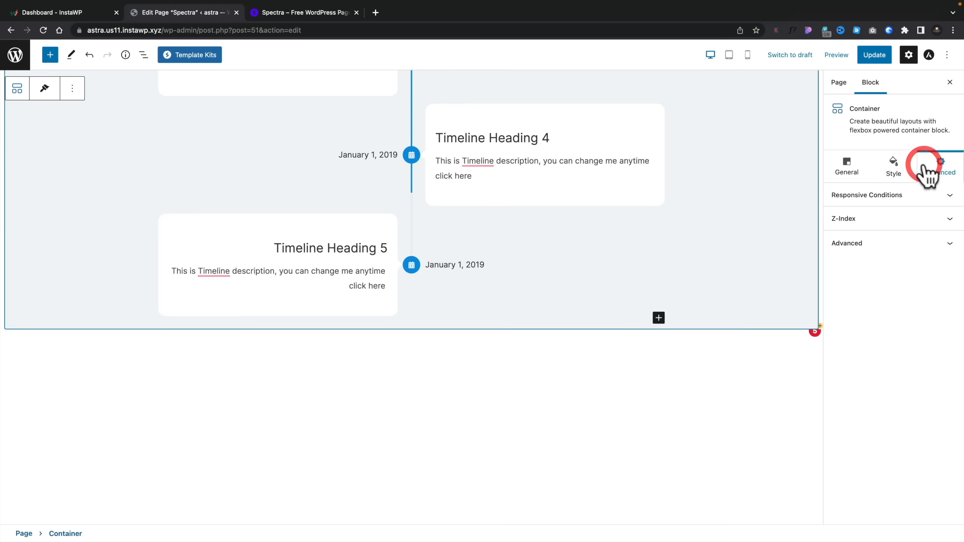
click(899, 195)
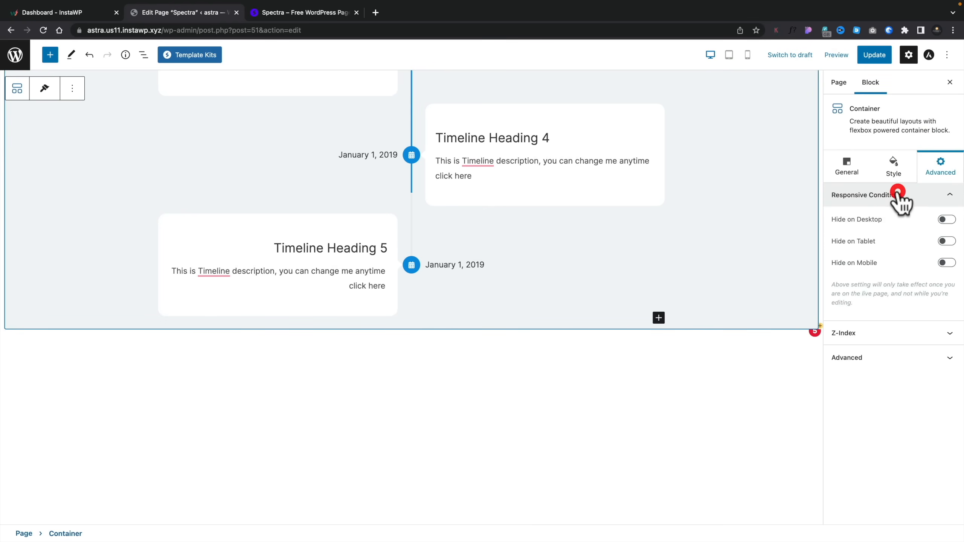
- Review the Container's Z-Index options and its Advanced fields for HTML anchor and additional CSS classes
click(862, 332)
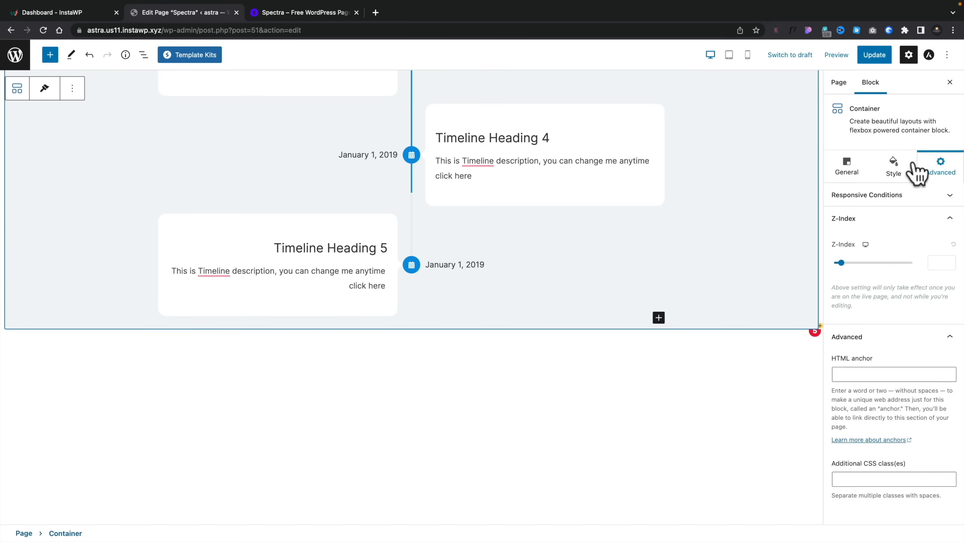
- Try the Boxed content layout in the page's Astra Settings, and return the layout to Customizer Setting
click(929, 55)
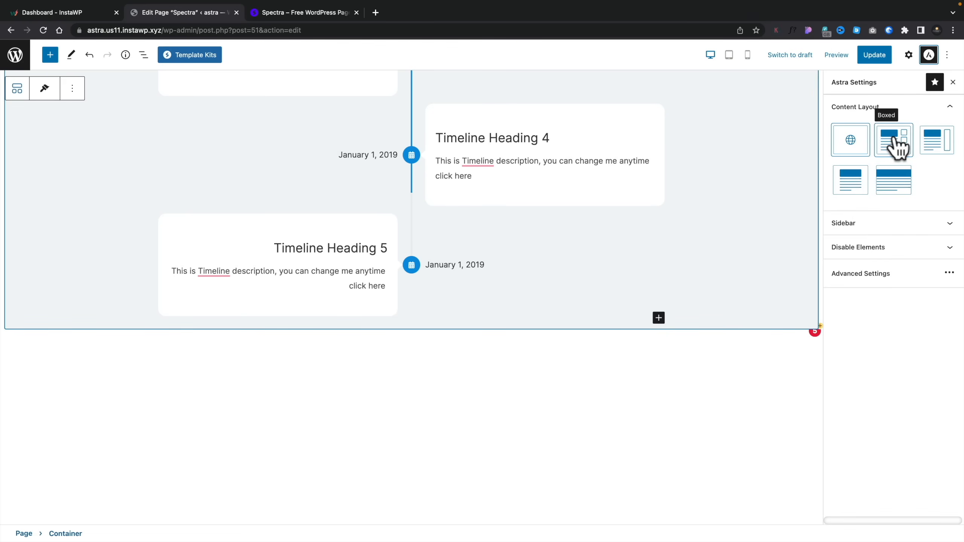
click(901, 147)
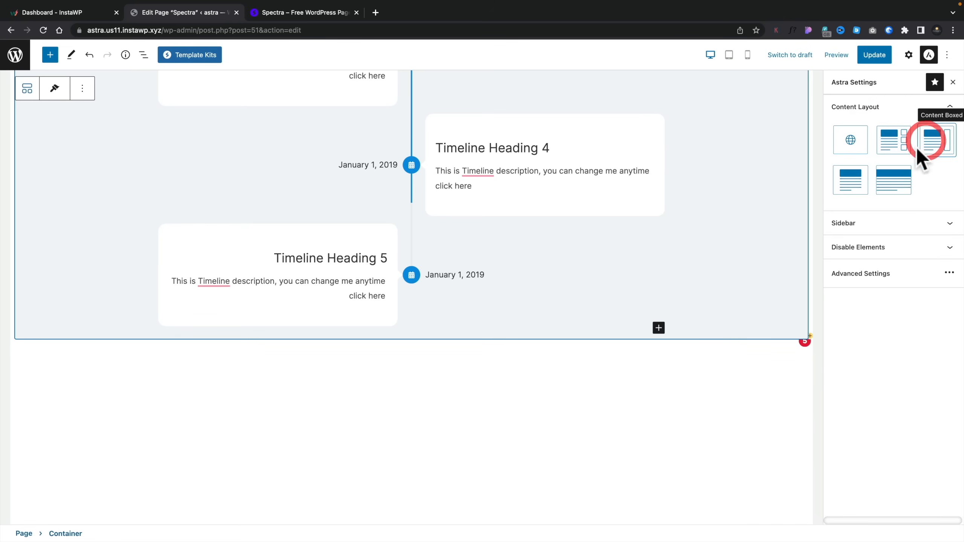
click(854, 144)
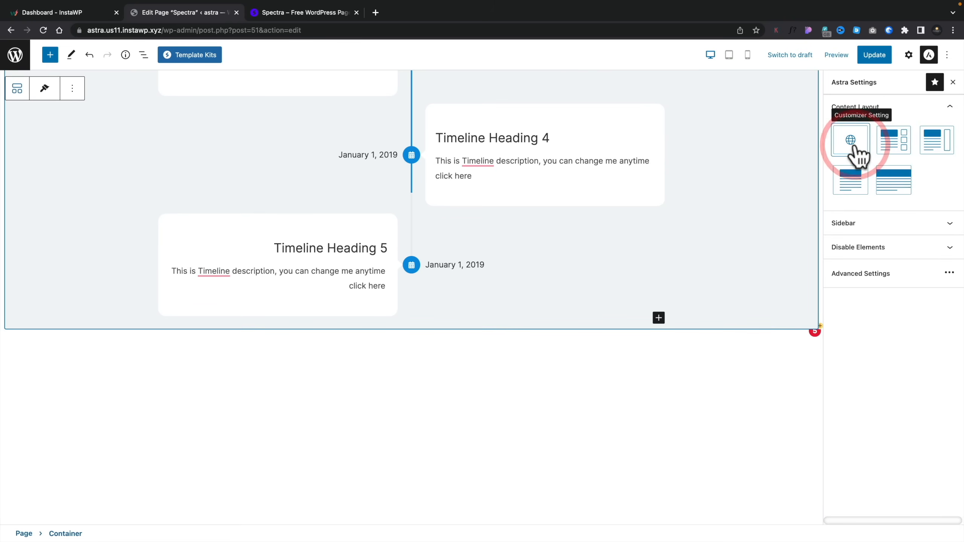
- Review the page's Astra options for the sidebar, disabled elements and advanced header settings
click(854, 223)
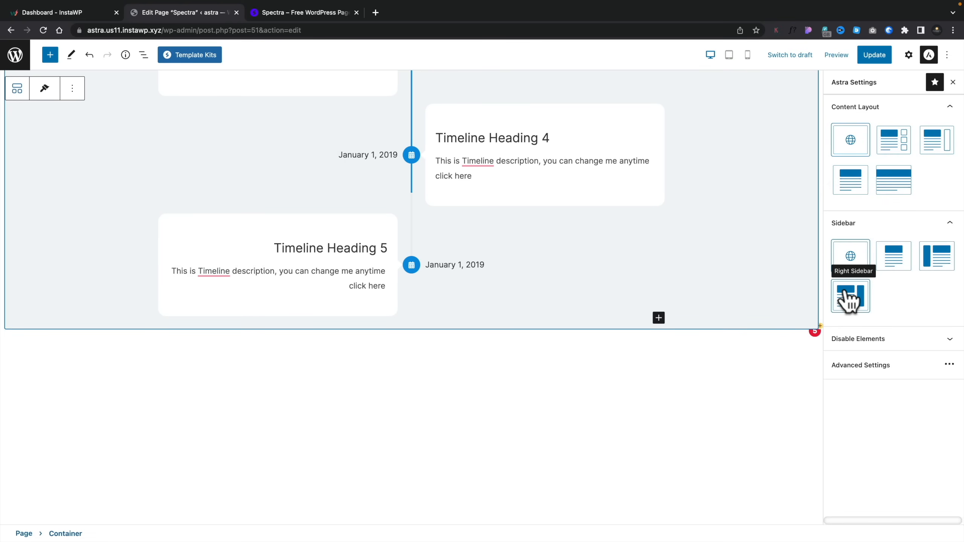
click(857, 337)
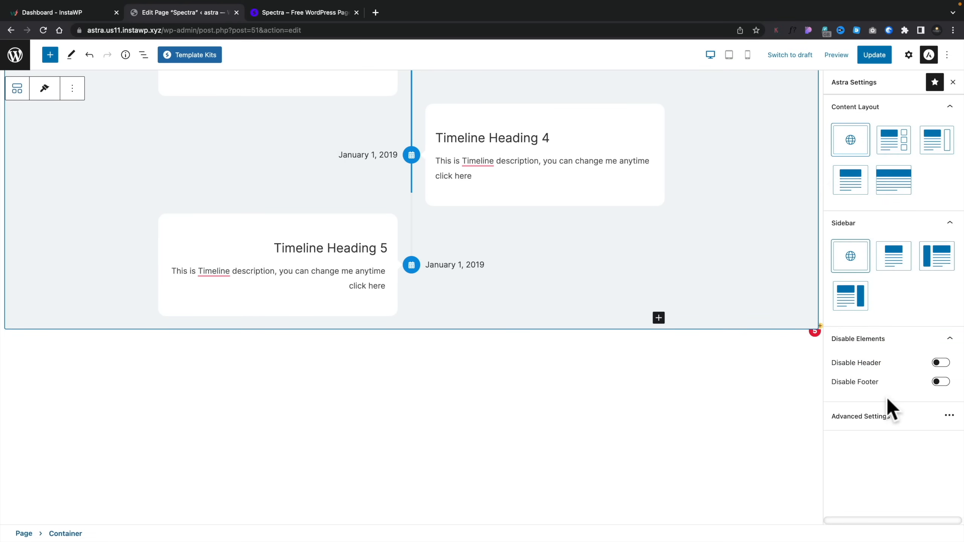
click(886, 416)
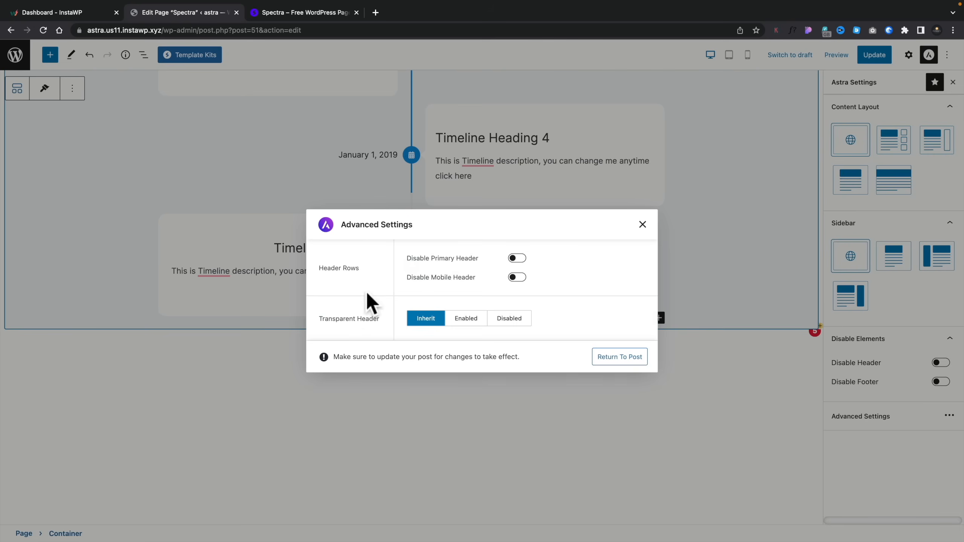
click(642, 225)
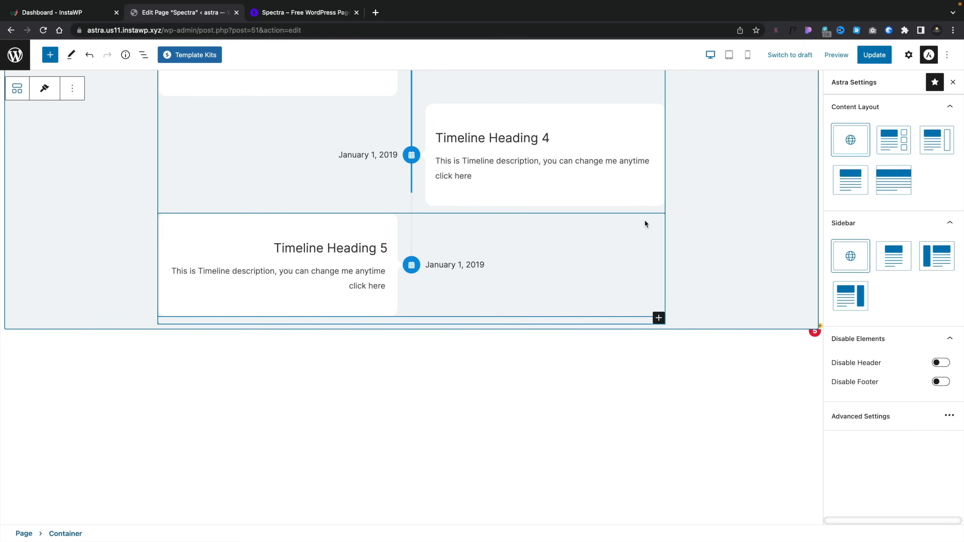
- Add a second Spectra Container with the single-column layout below the timeline Container
scroll(176, 196, up, 10)
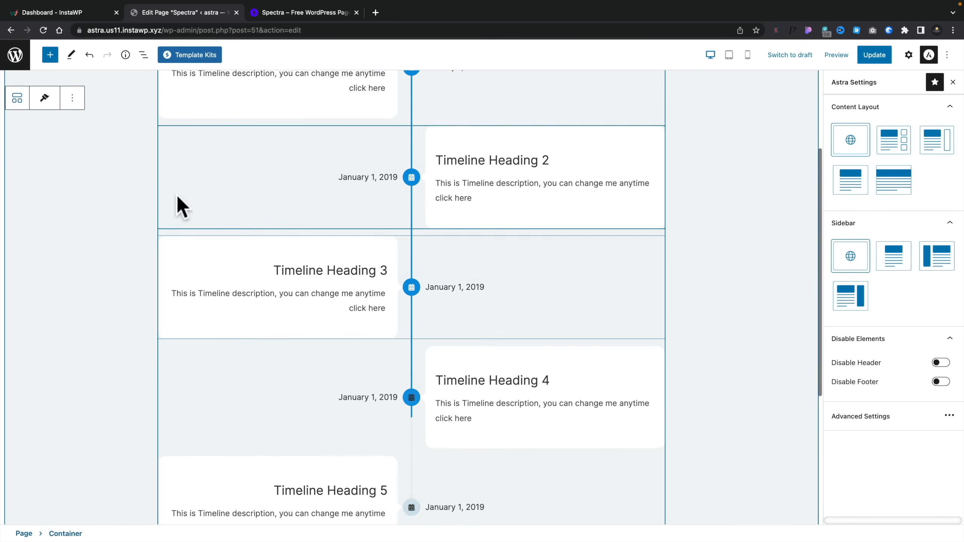
scroll(177, 195, up, 2)
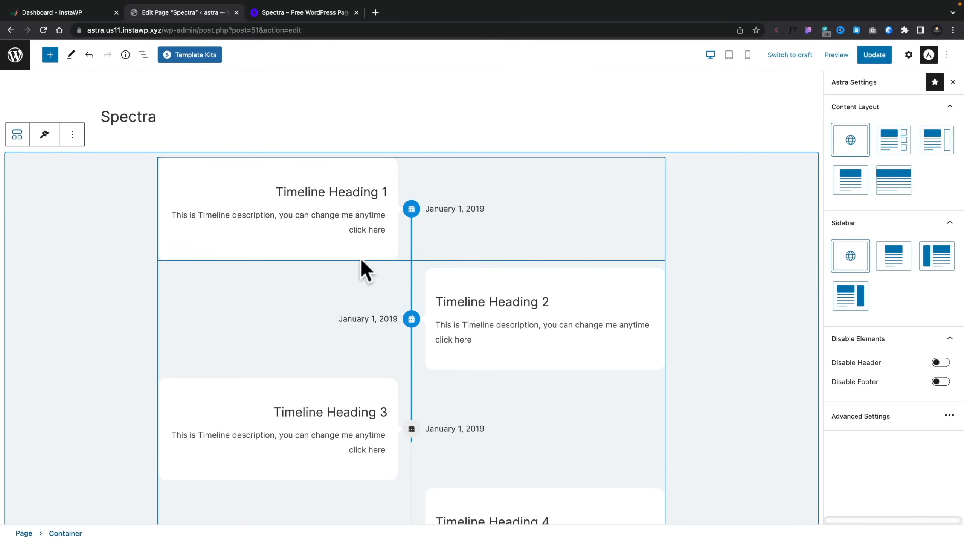
scroll(141, 332, down, 4)
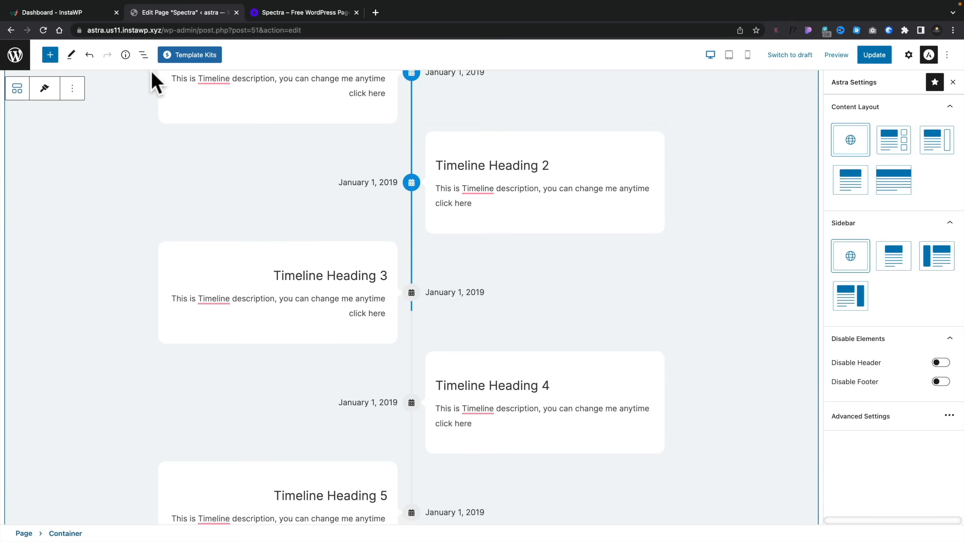
click(143, 54)
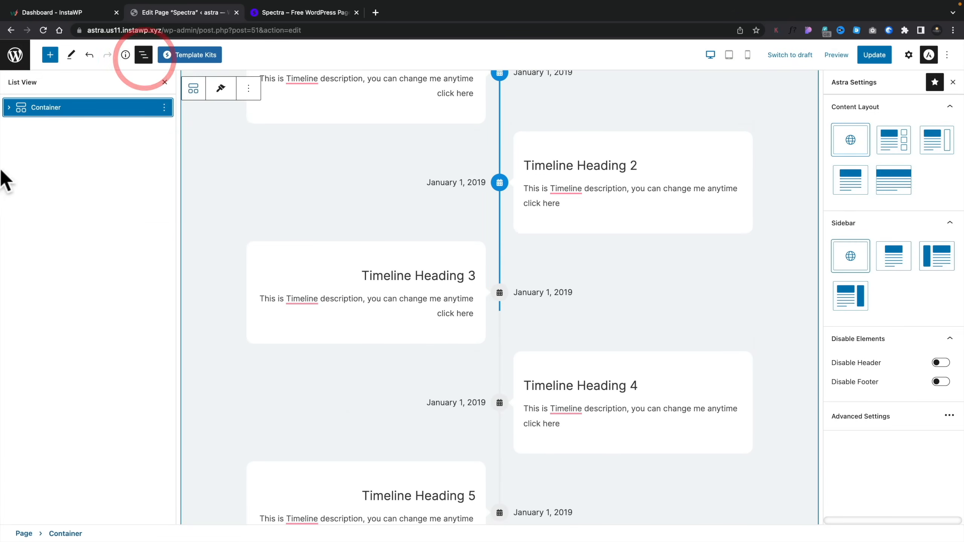
click(50, 55)
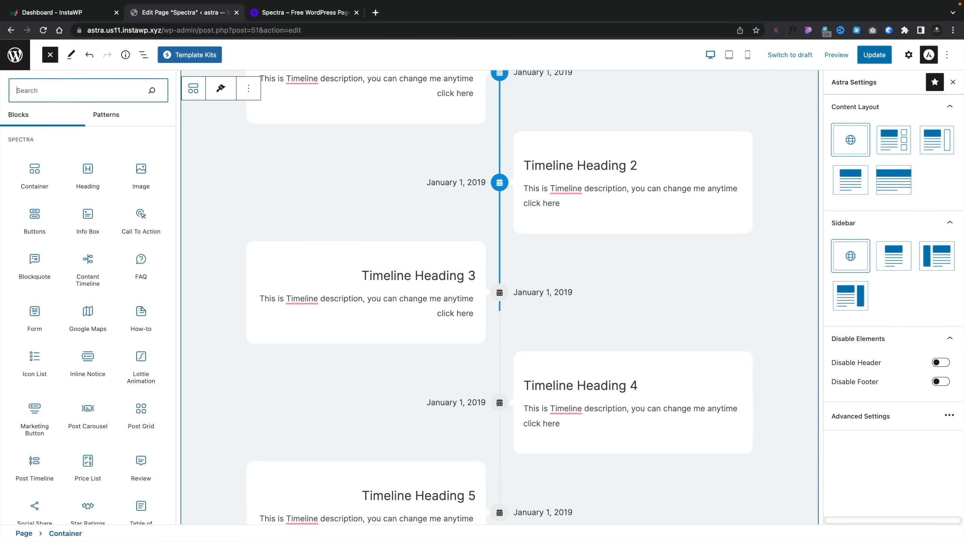
click(30, 172)
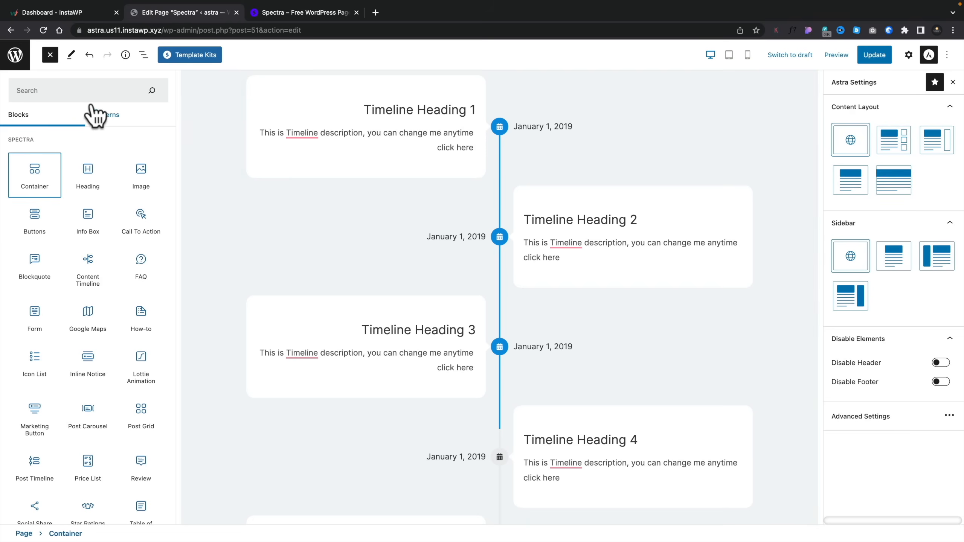
click(144, 55)
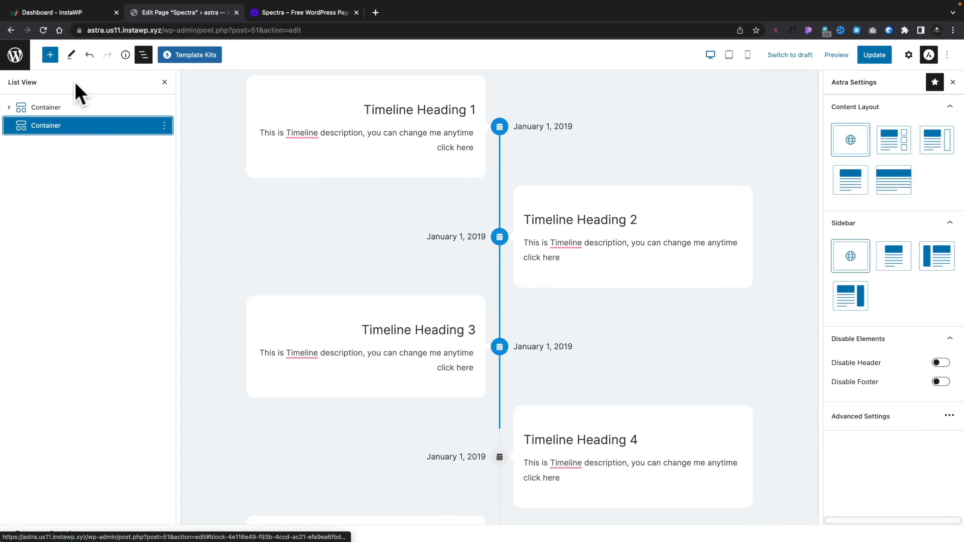
scroll(357, 342, down, 2)
scroll(357, 342, down, 10)
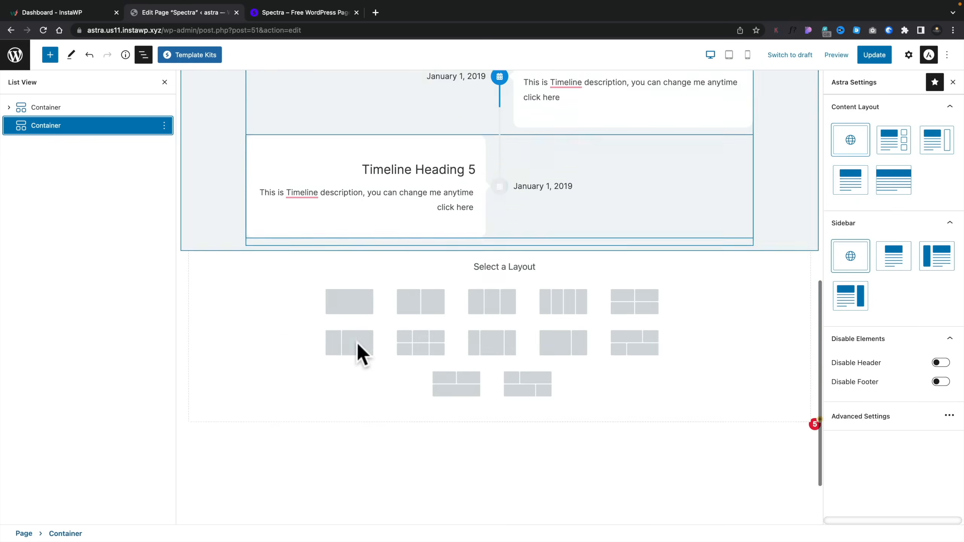
click(349, 211)
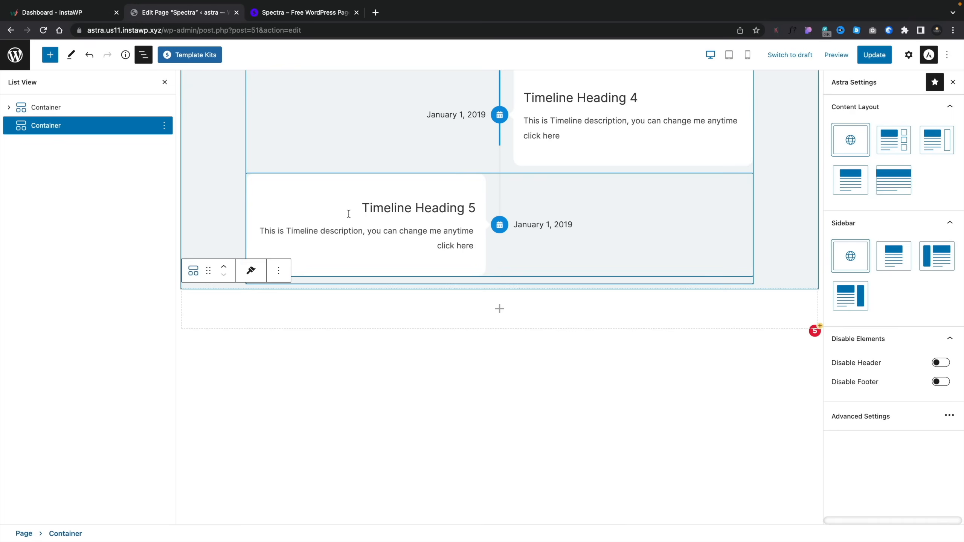
- Insert an Info Box block inside the new empty Container
click(500, 309)
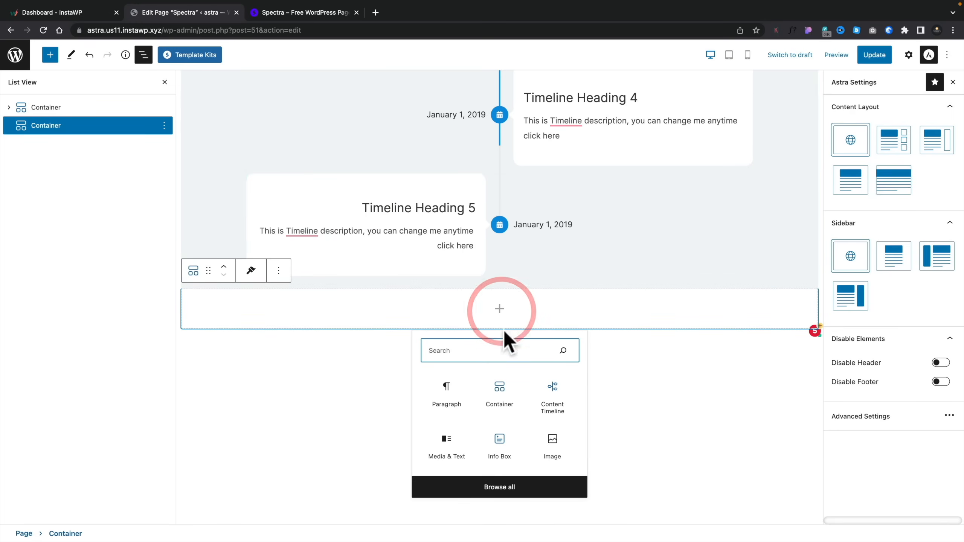
click(500, 440)
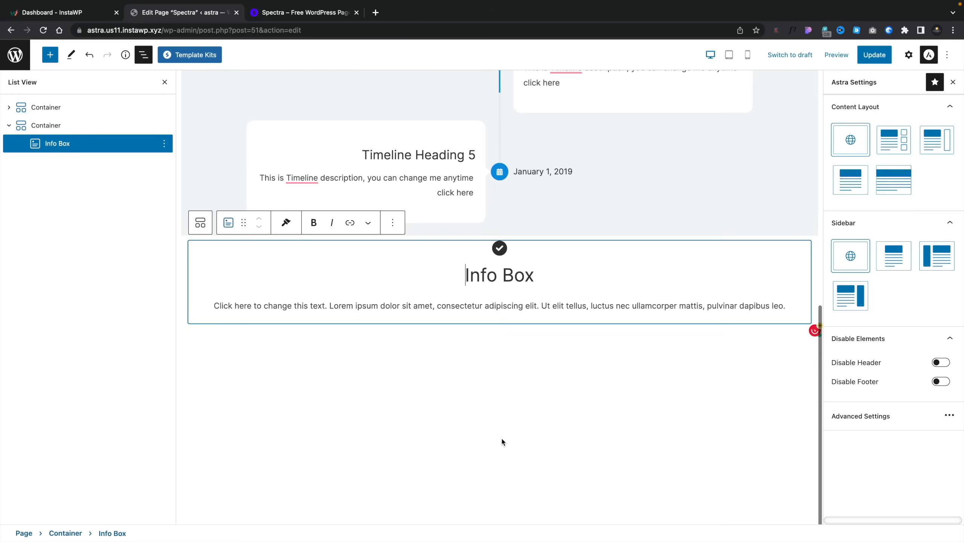
- Copy the style of the first Container, which holds the content timeline
scroll(396, 395, up, 1)
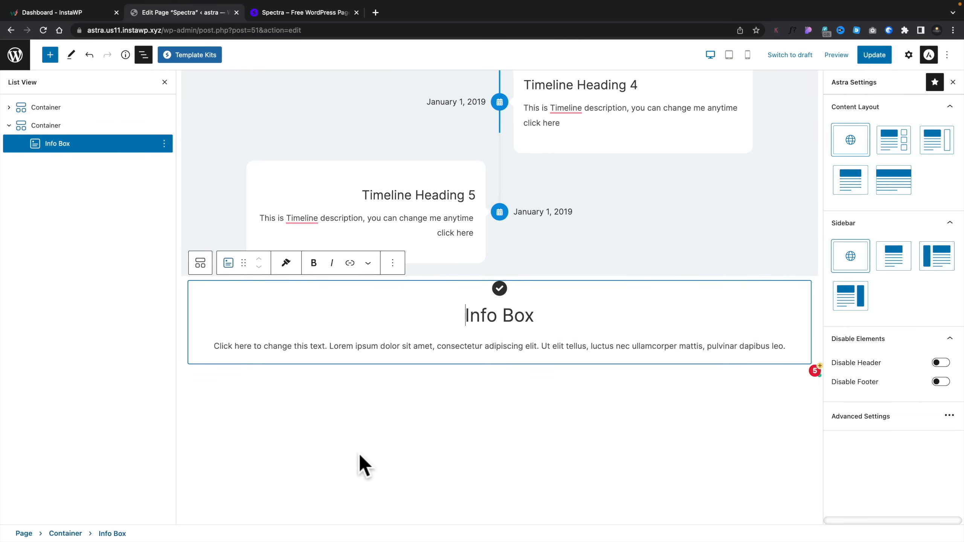
scroll(358, 454, up, 10)
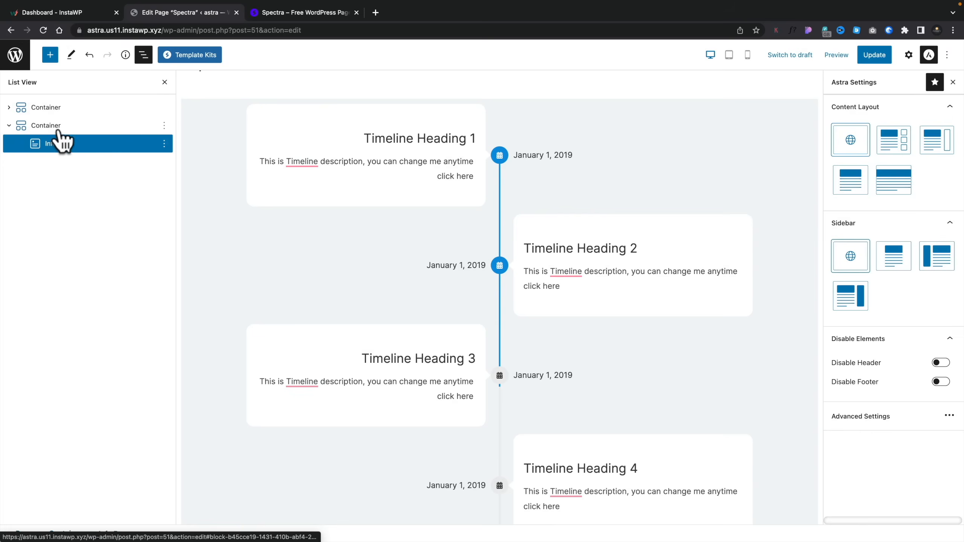
click(57, 125)
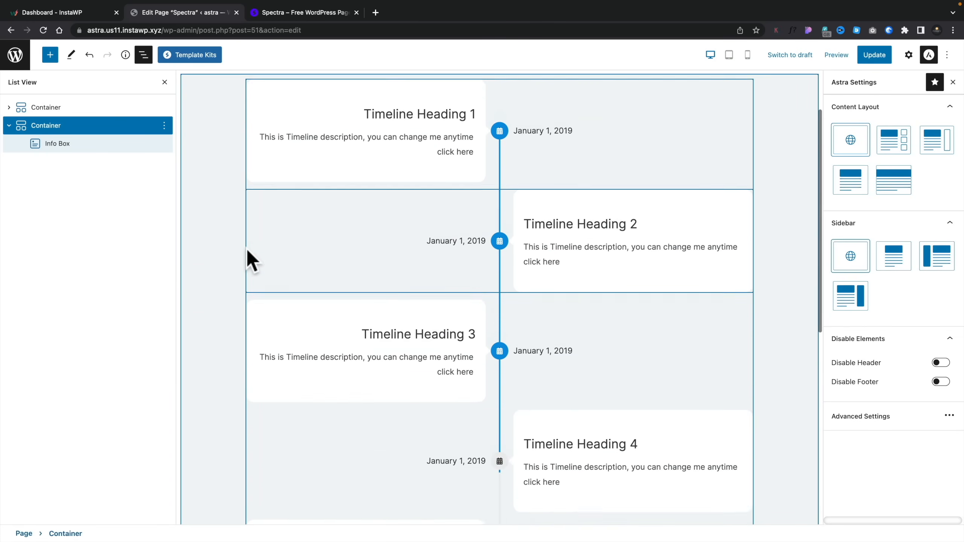
scroll(246, 249, up, 2)
click(203, 174)
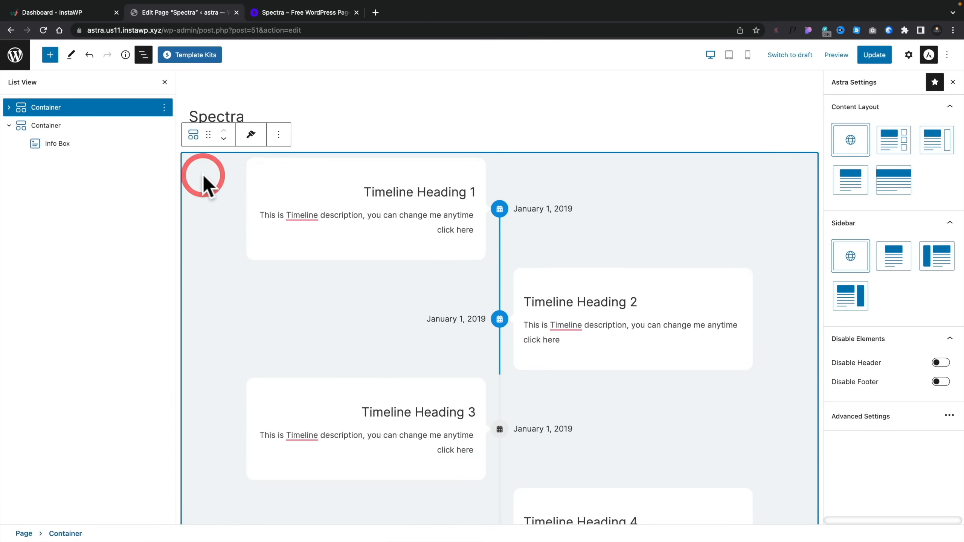
click(250, 138)
click(251, 163)
- Paste the copied style onto the second Container, which holds the Info Box
scroll(247, 292, down, 10)
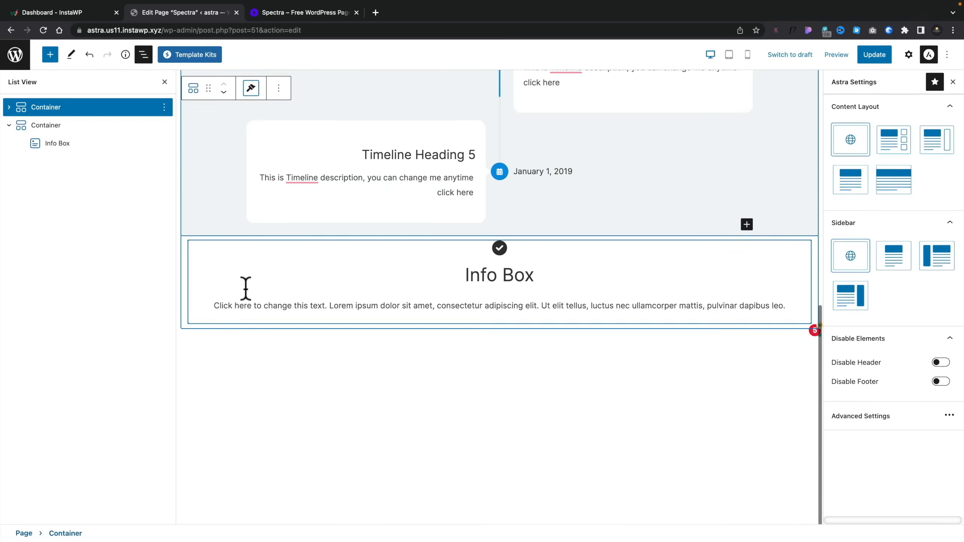
click(51, 126)
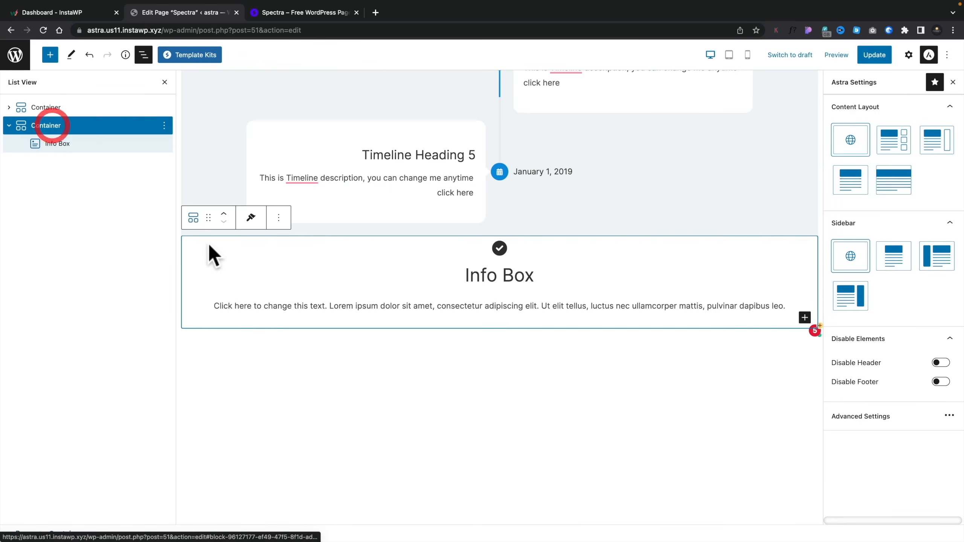
click(250, 219)
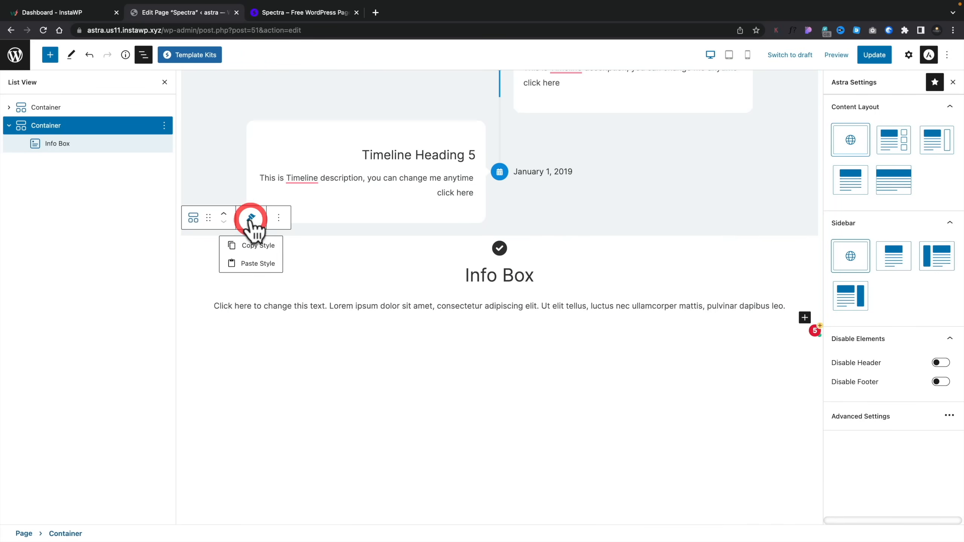
click(252, 263)
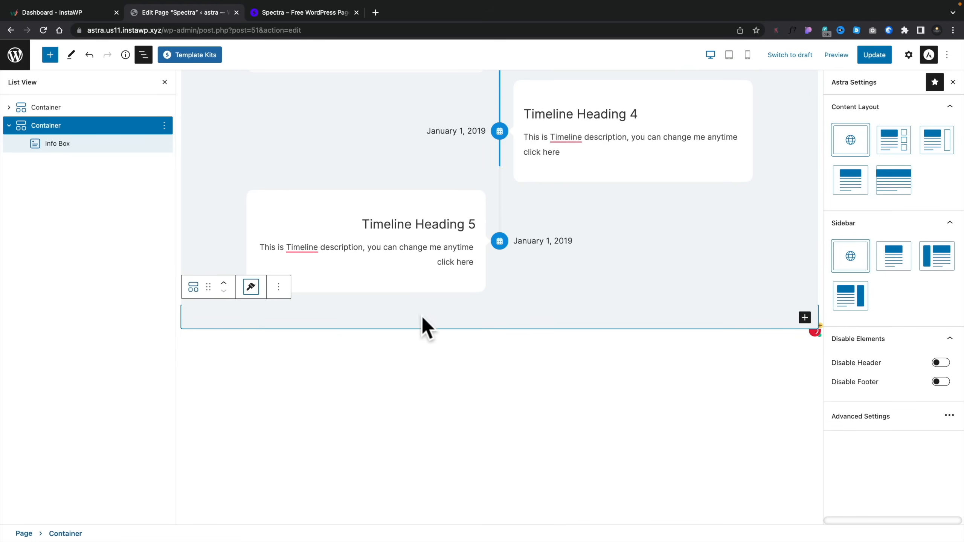